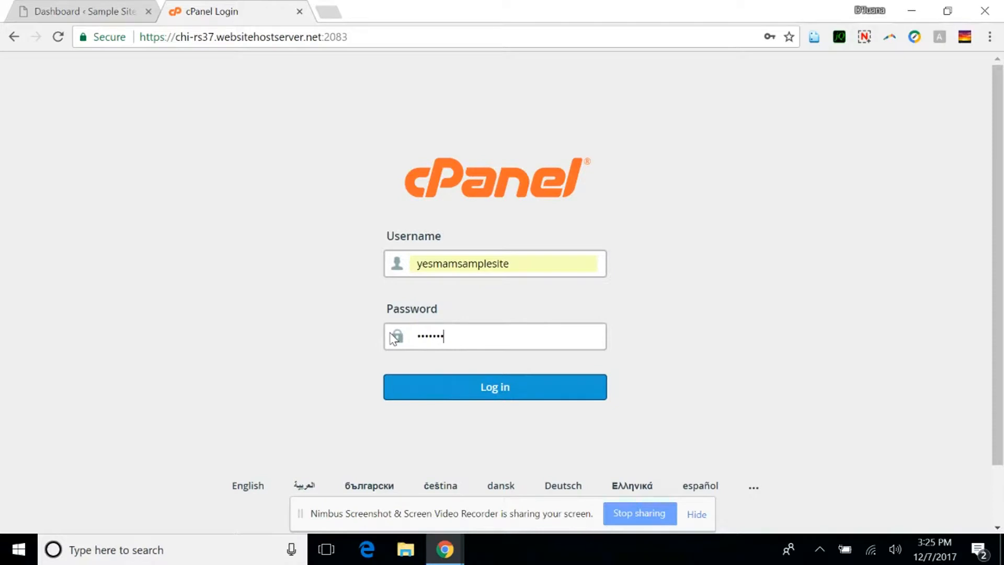
# Log in to the hosting control panel and open the FTP Accounts page.
pyautogui.press('Return')
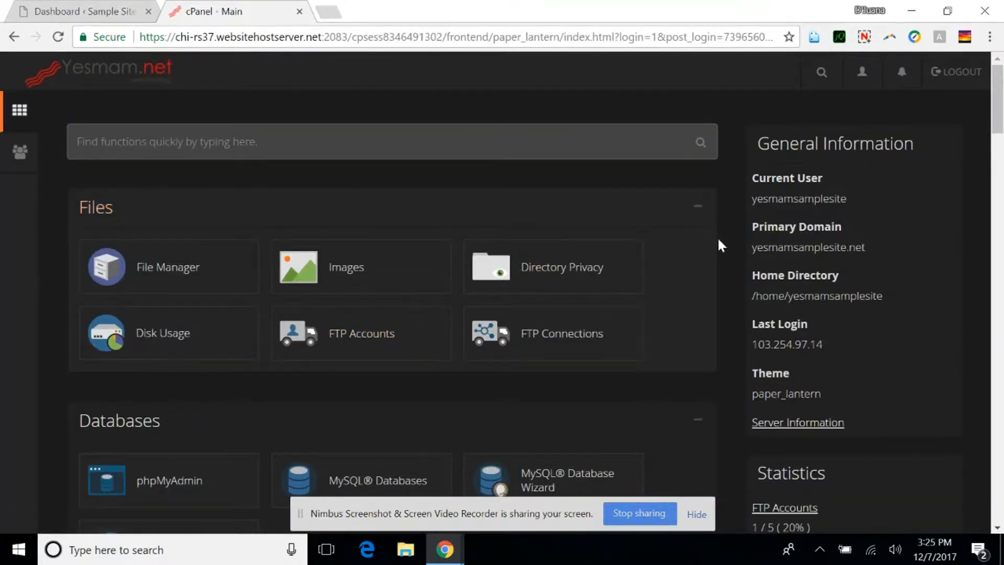
pyautogui.scroll(-3, 718, 245)
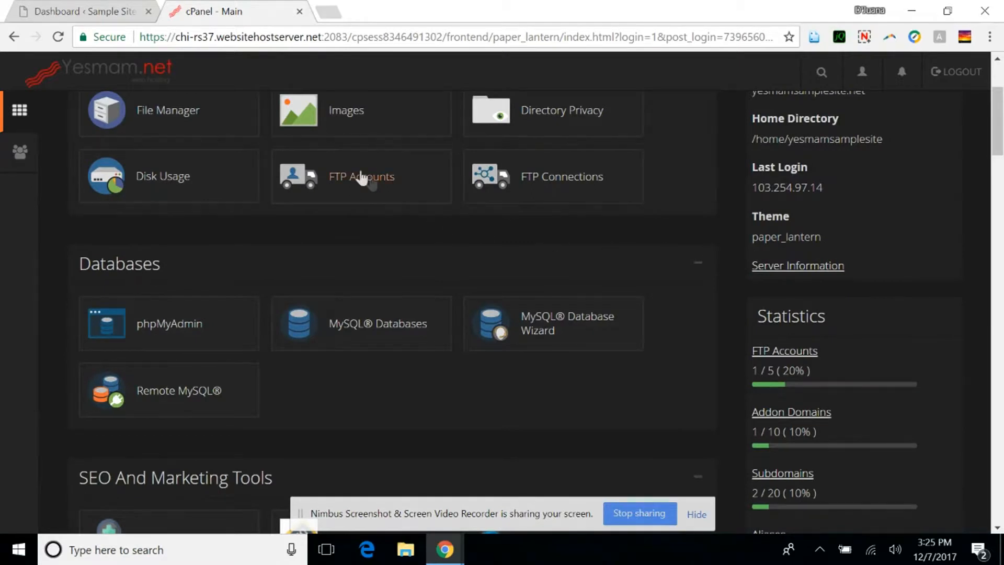
pyautogui.scroll(1, 375, 200)
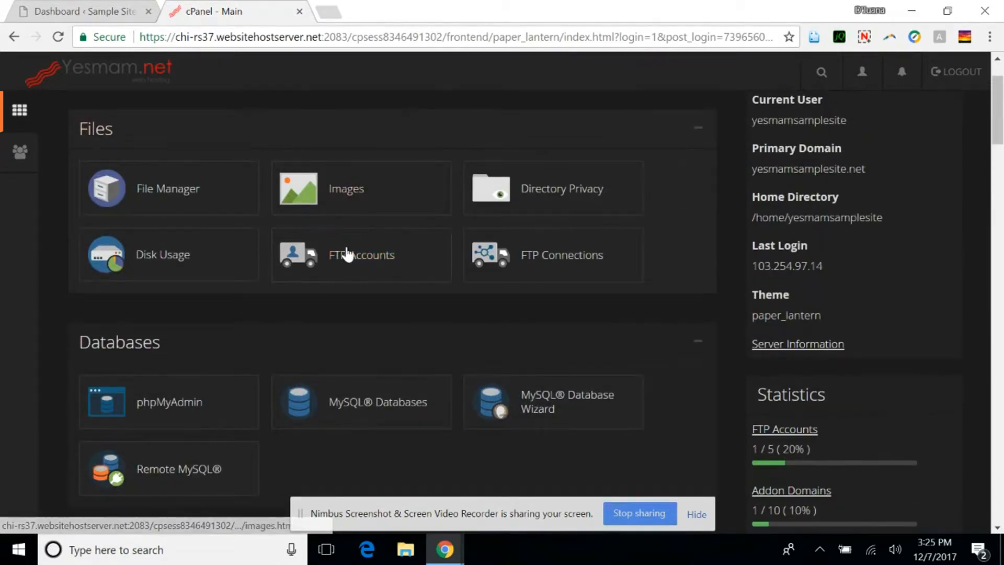
pyautogui.click(357, 259)
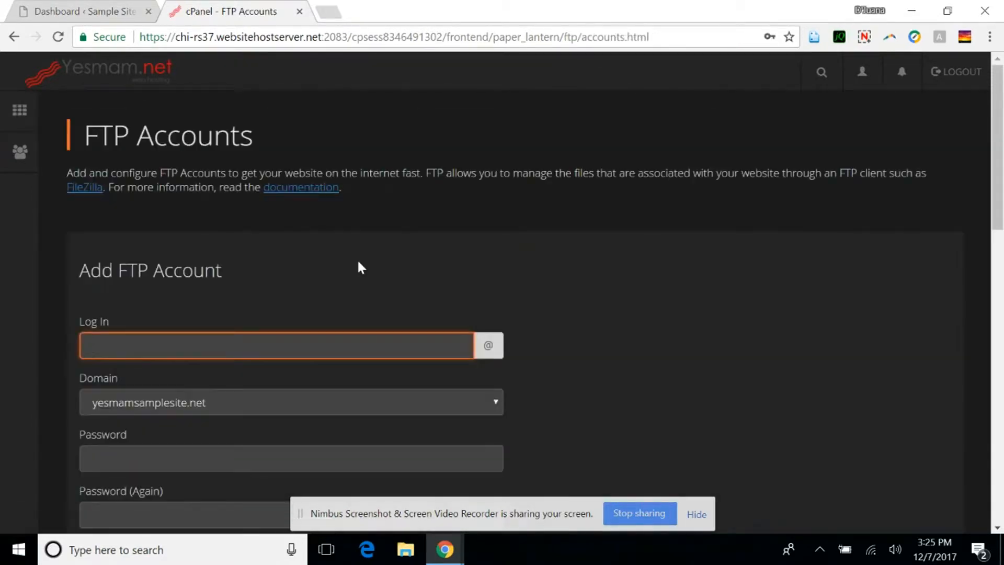
# Fill in the new FTP account with the login demo and enter the account password in both password fields.
pyautogui.scroll(-3, 361, 267)
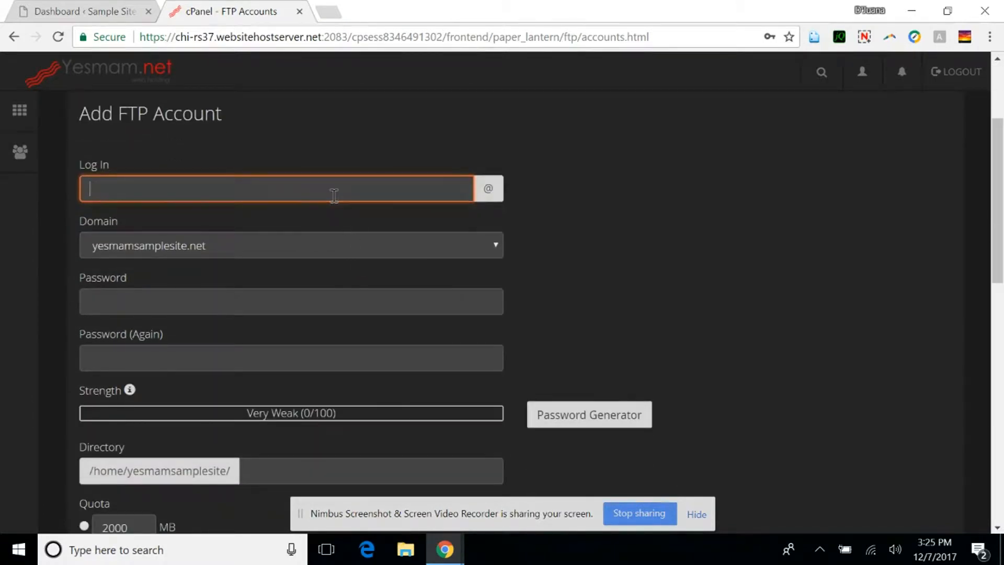
pyautogui.click(334, 196)
pyautogui.write('de')
pyautogui.click(191, 301)
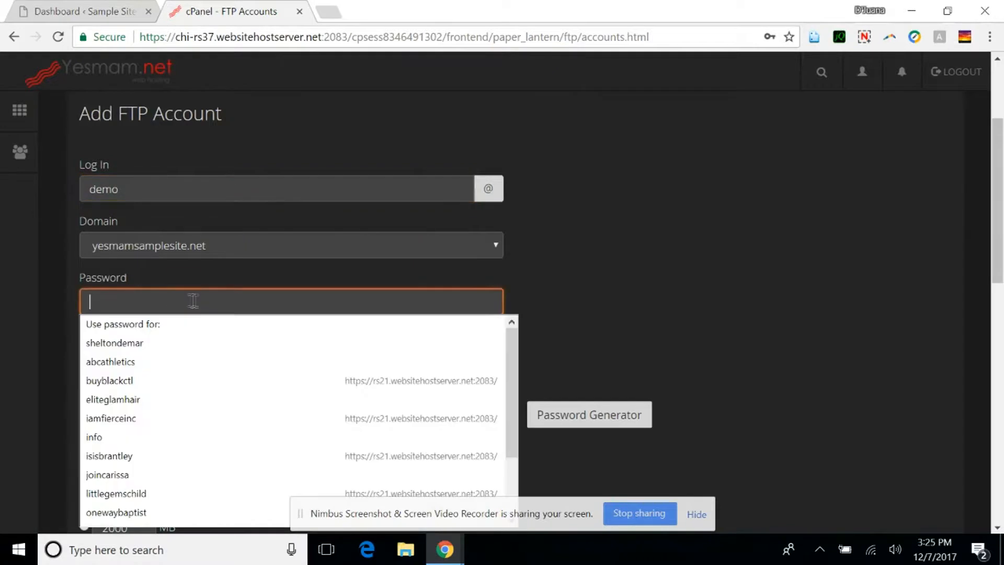
pyautogui.write('123456')
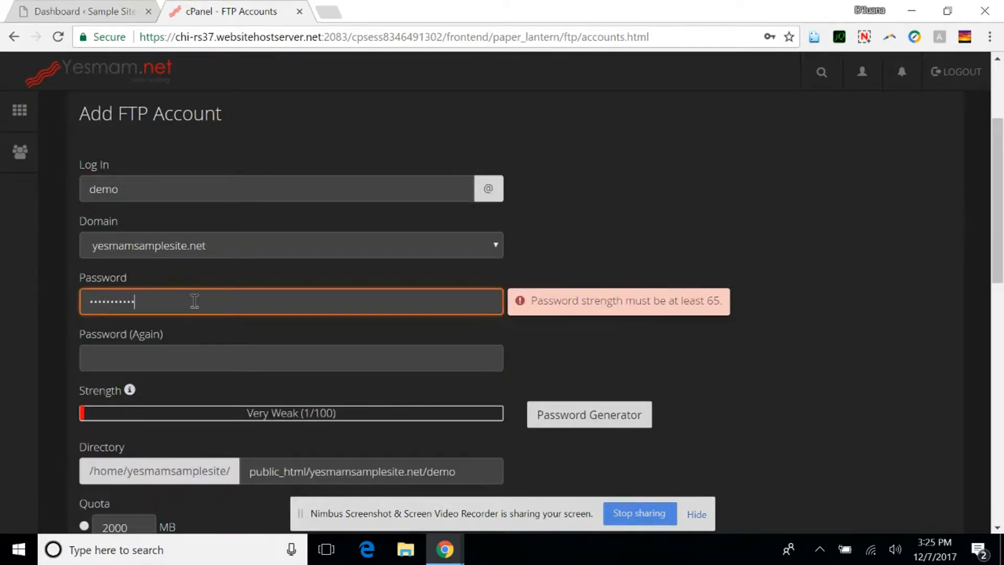
pyautogui.click(193, 357)
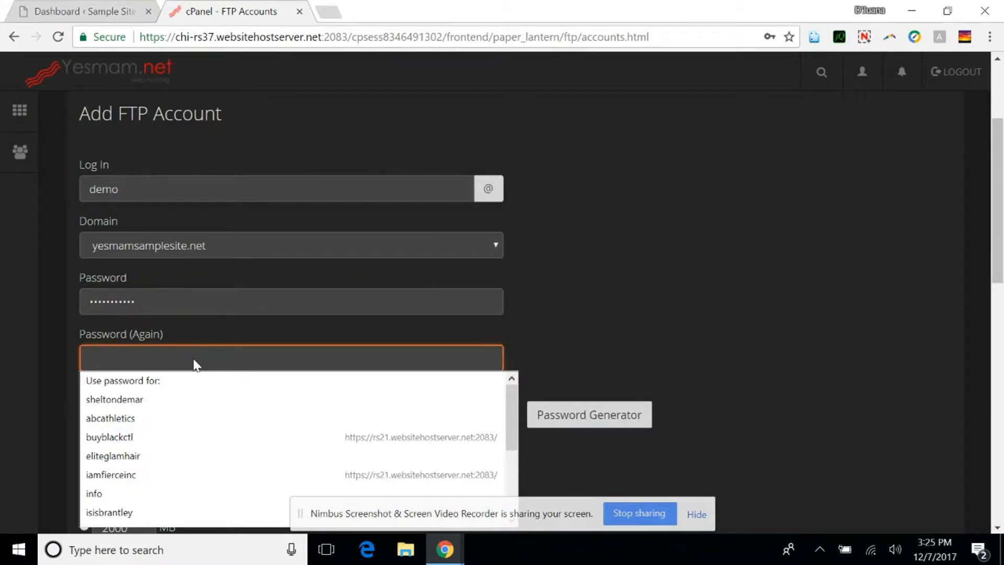
pyautogui.write('1')
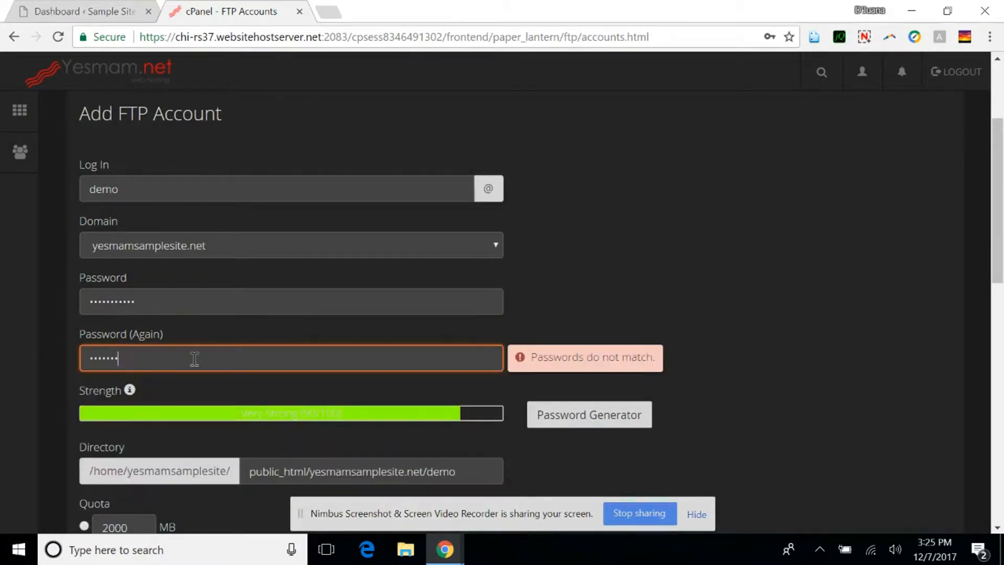
pyautogui.write('1')
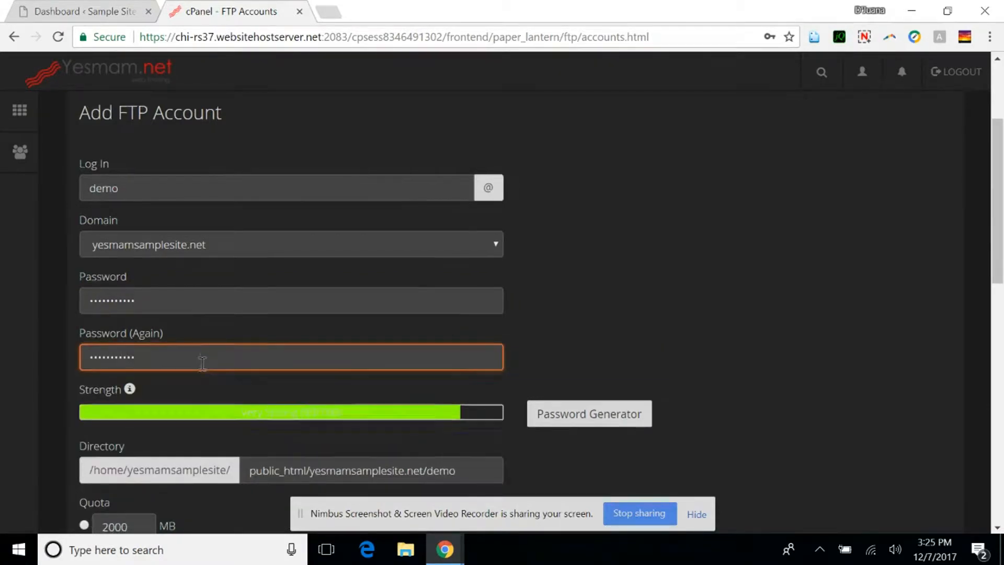
# Shorten the account's directory to public_html/ and create the FTP account with an unlimited quota.
pyautogui.scroll(-3, 194, 360)
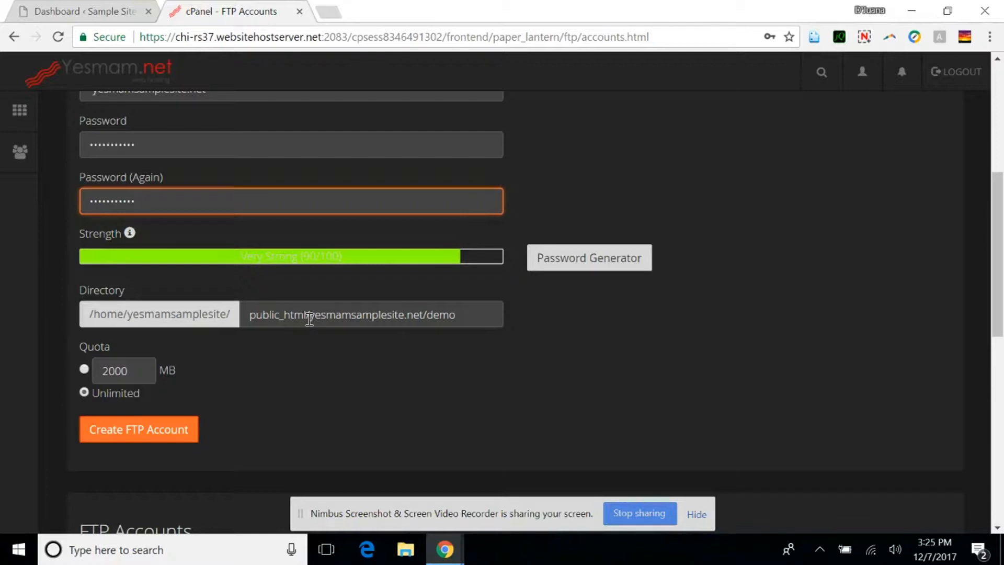
pyautogui.moveTo(310, 319); pyautogui.dragTo(458, 314)
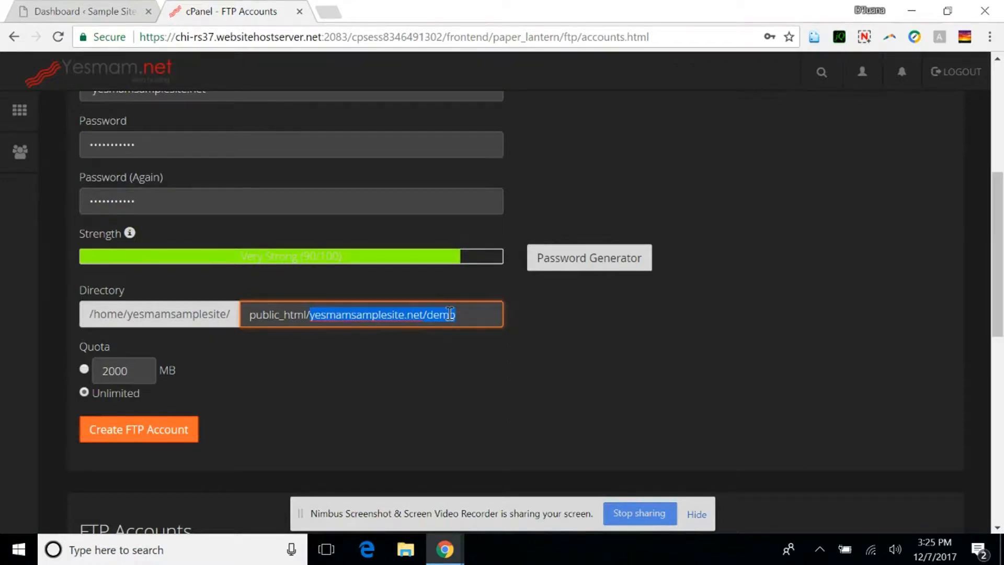
pyautogui.press('BackSpace')
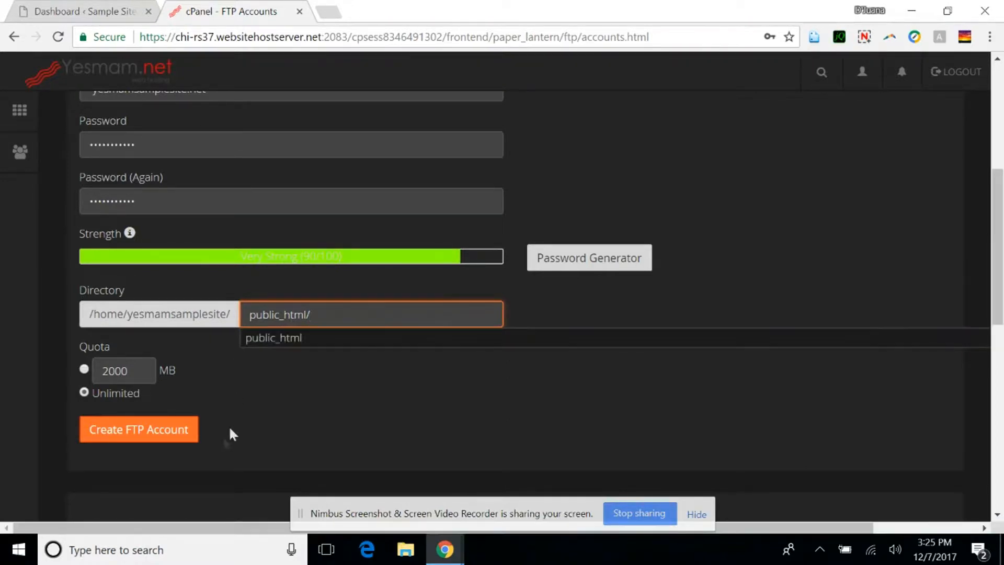
pyautogui.click(275, 387)
pyautogui.click(153, 421)
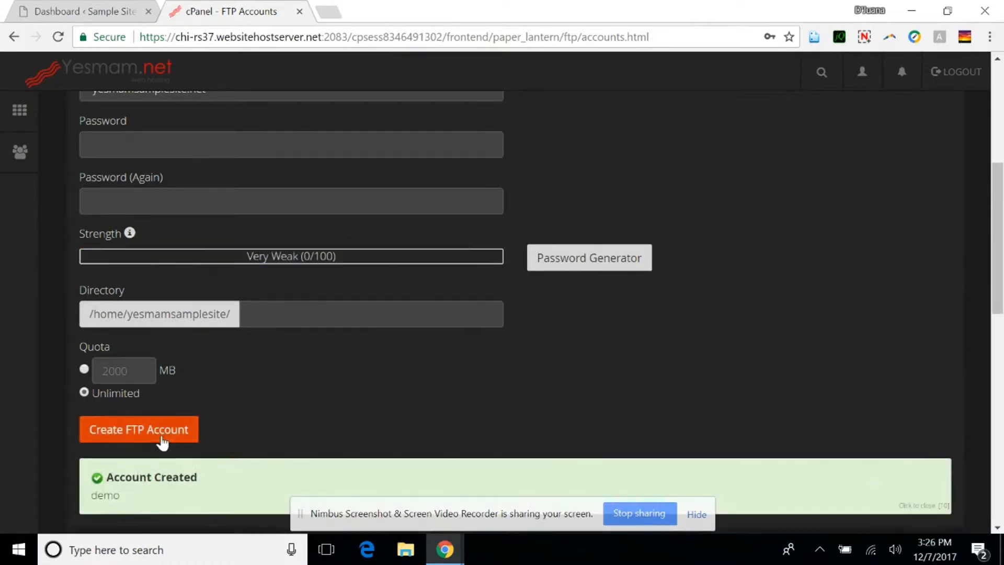
# Download the FileZilla for Windows configuration file of the new demo FTP account and save it to the Desktop.
pyautogui.scroll(-6, 180, 430)
pyautogui.scroll(-1, 190, 426)
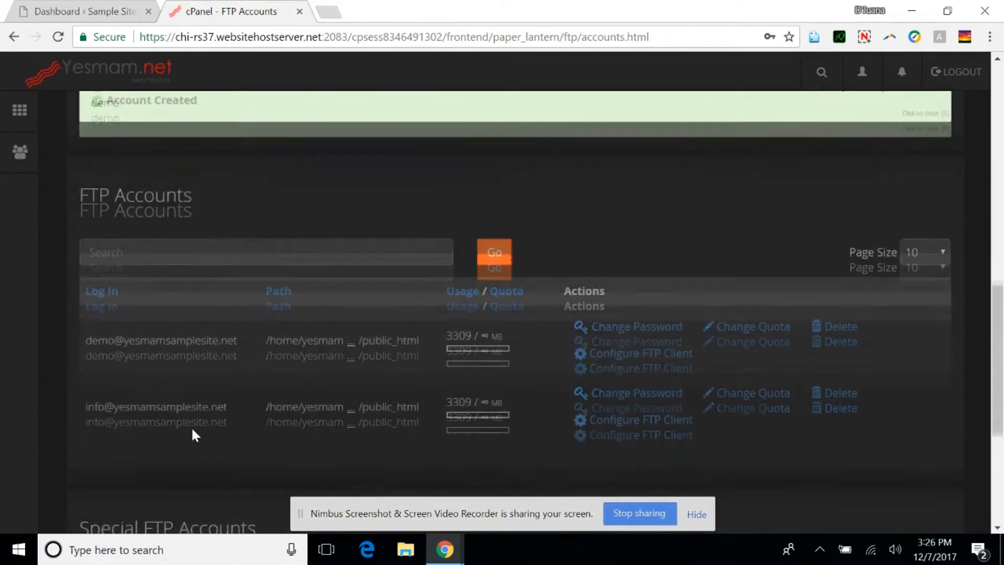
pyautogui.click(633, 356)
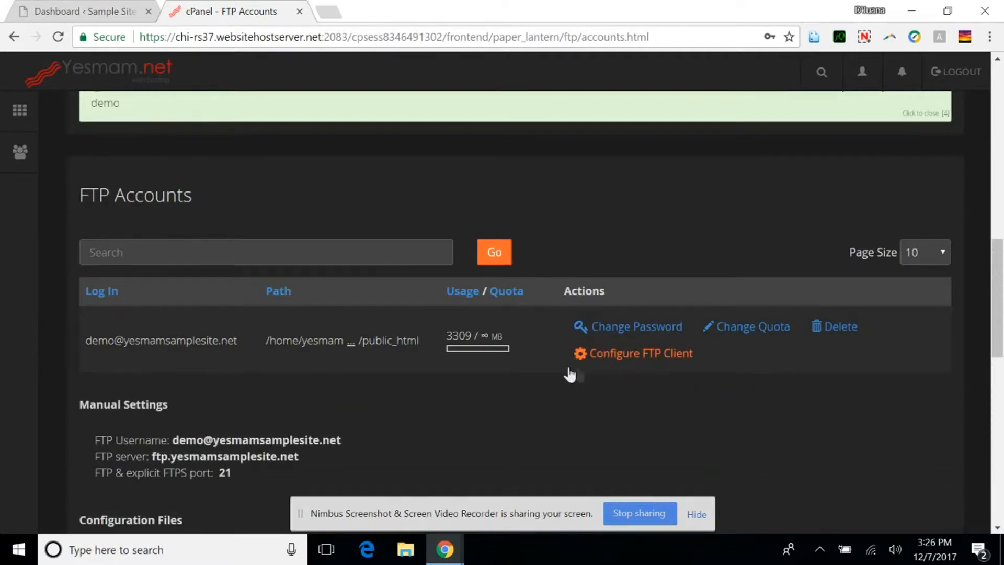
pyautogui.scroll(-4, 558, 367)
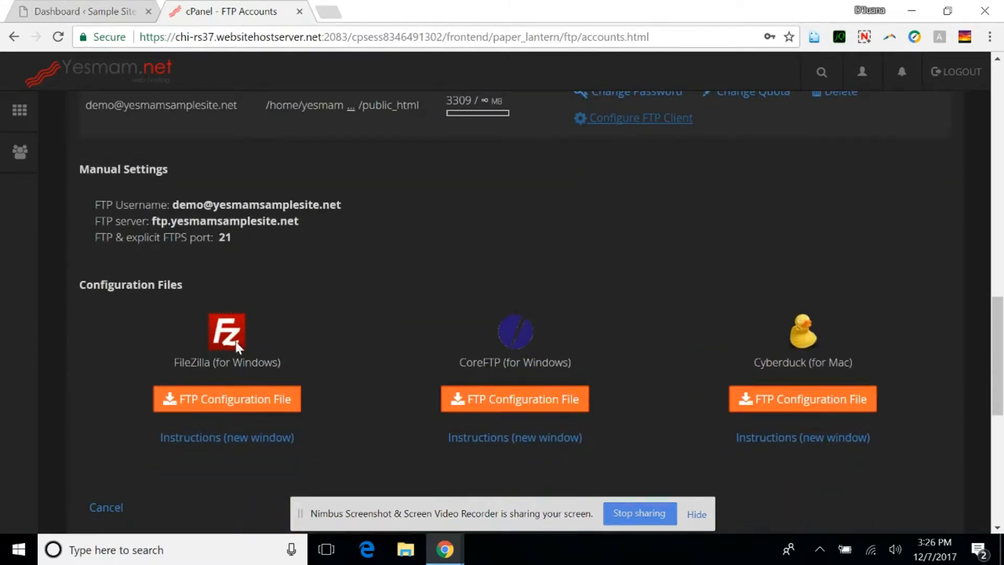
pyautogui.click(196, 399)
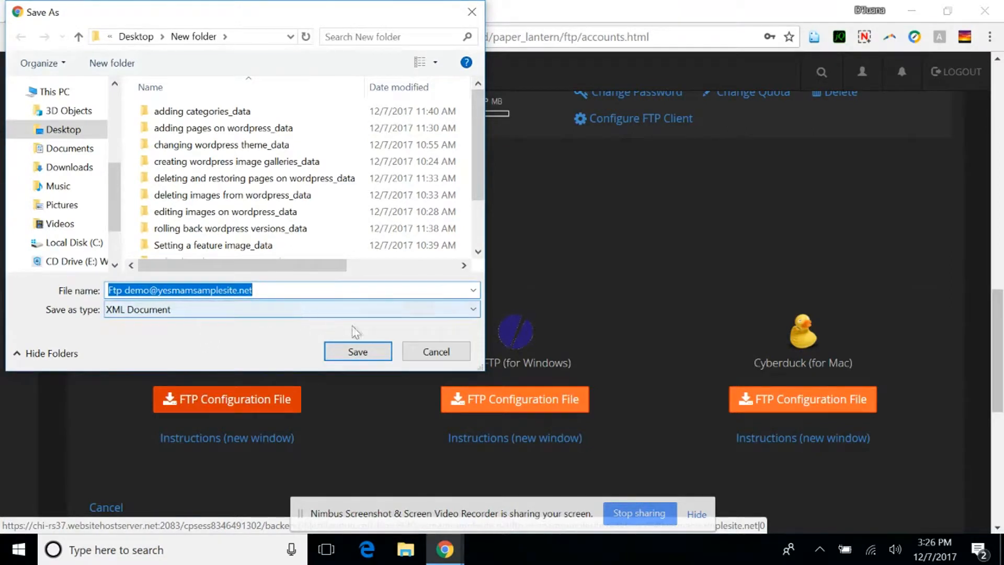
pyautogui.click(41, 129)
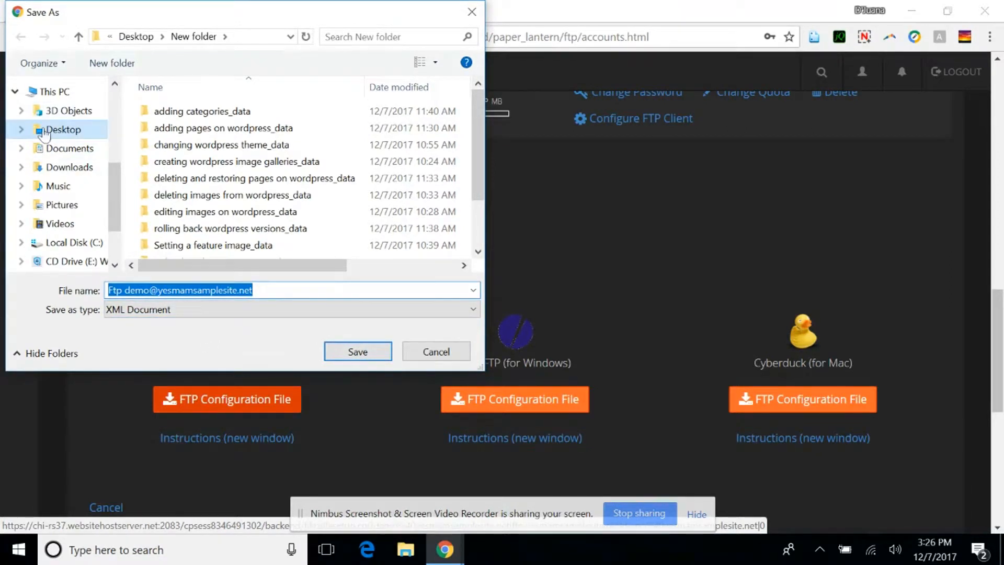
pyautogui.click(358, 351)
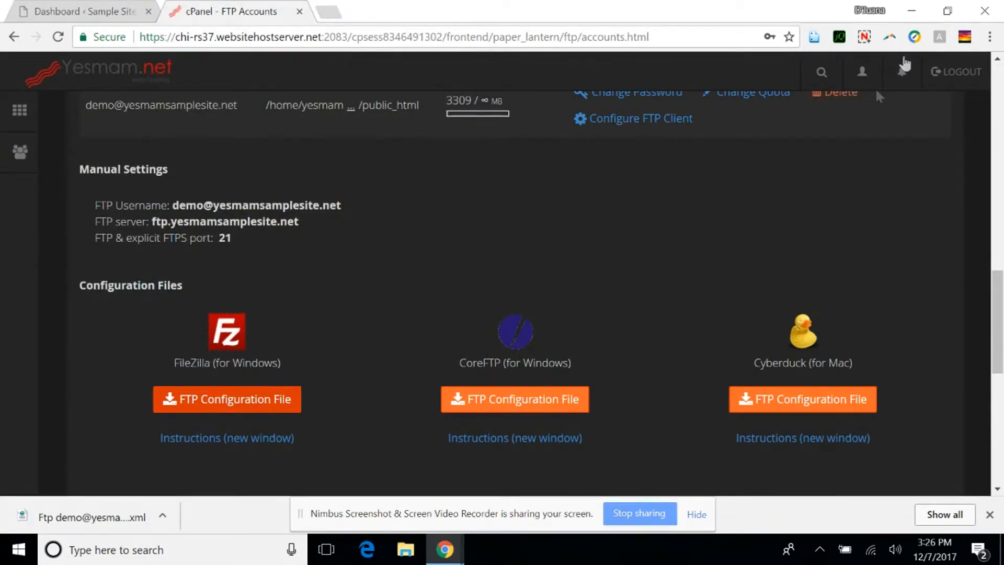
# Switch from the browser to FileZilla by launching it from the desktop's FileZillaPortable folder, and cancel its update check.
pyautogui.click(913, 10)
pyautogui.click(914, 11)
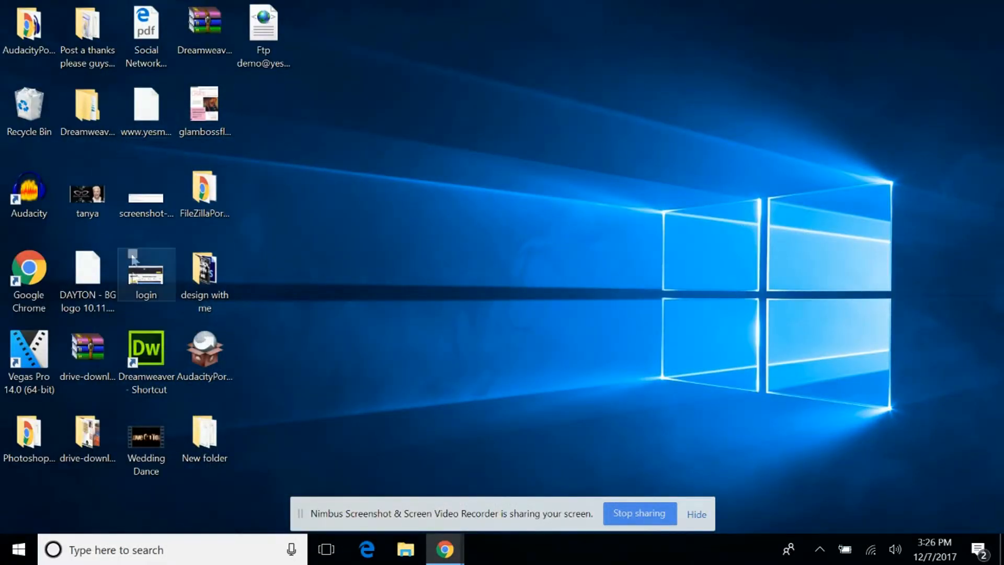
pyautogui.click(192, 200)
pyautogui.doubleClick(193, 202)
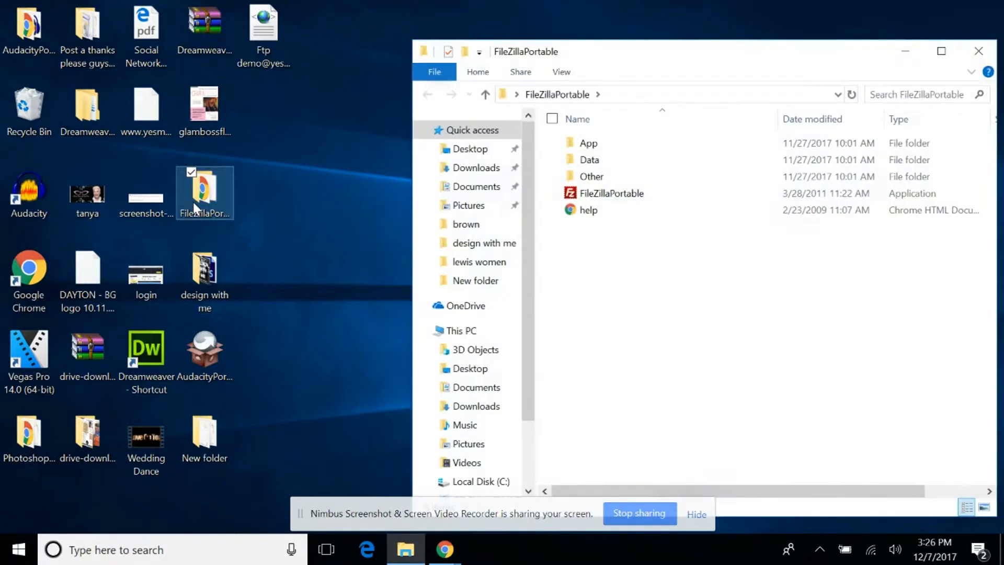
pyautogui.doubleClick(608, 195)
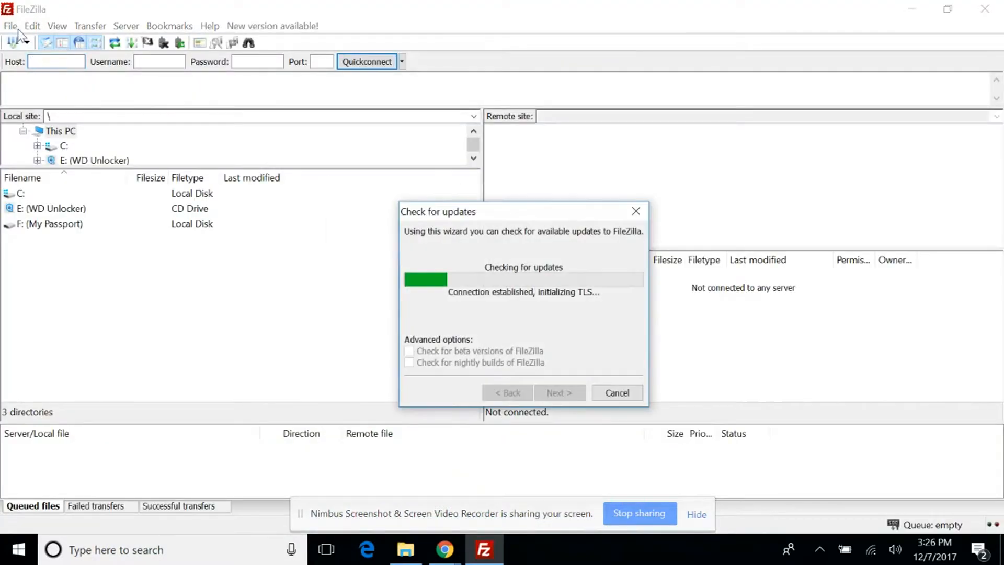
pyautogui.click(617, 393)
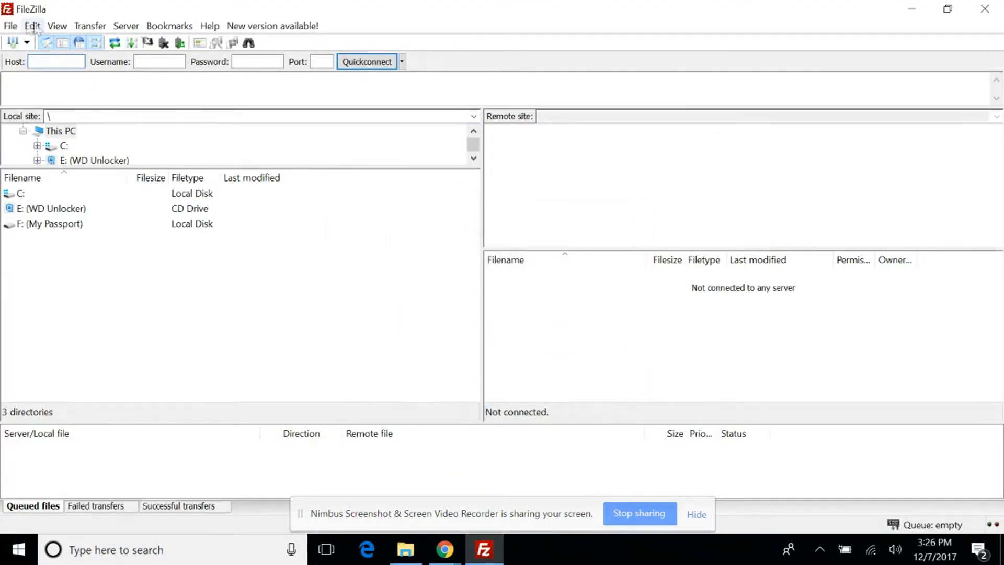
pyautogui.click(10, 26)
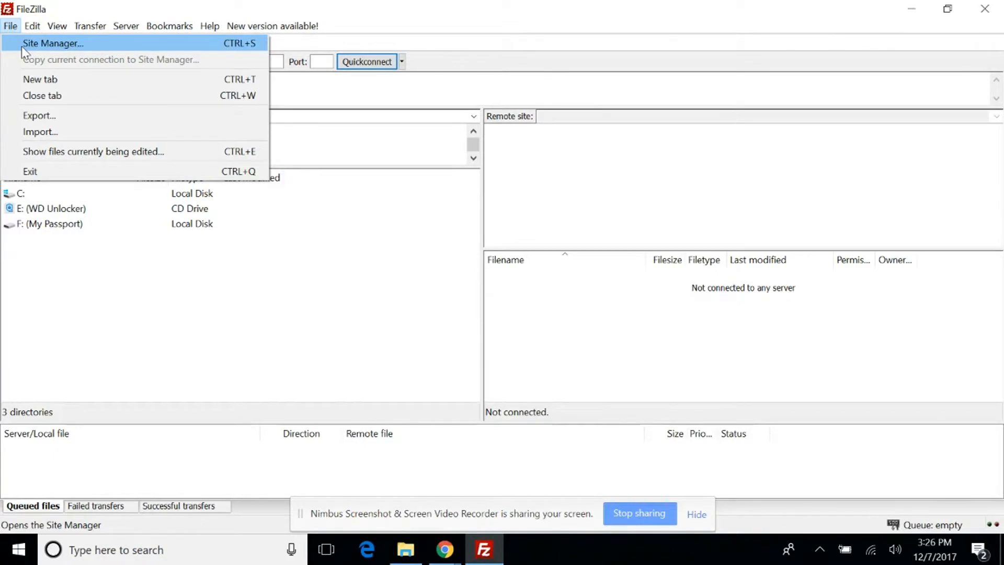
pyautogui.click(23, 51)
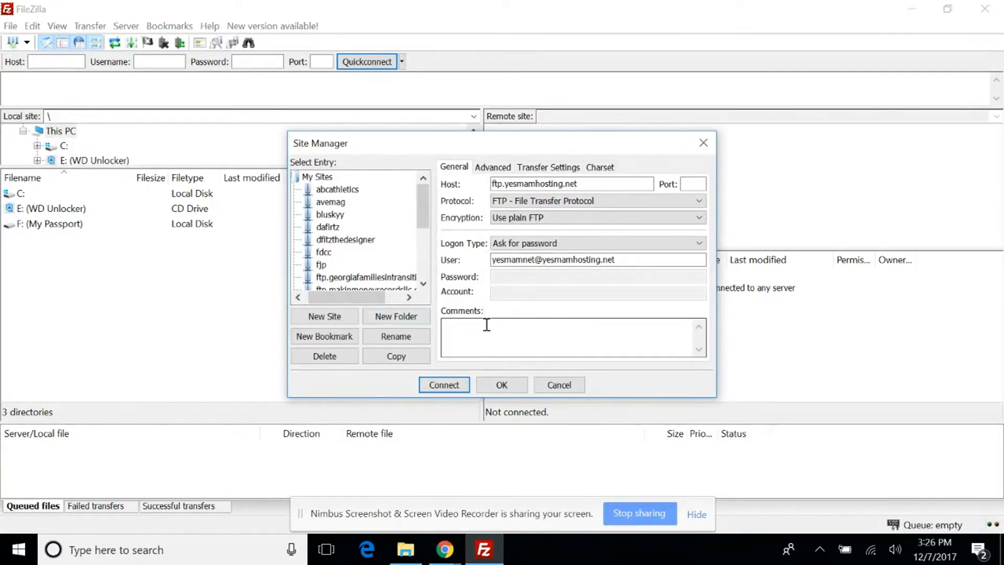
pyautogui.click(557, 386)
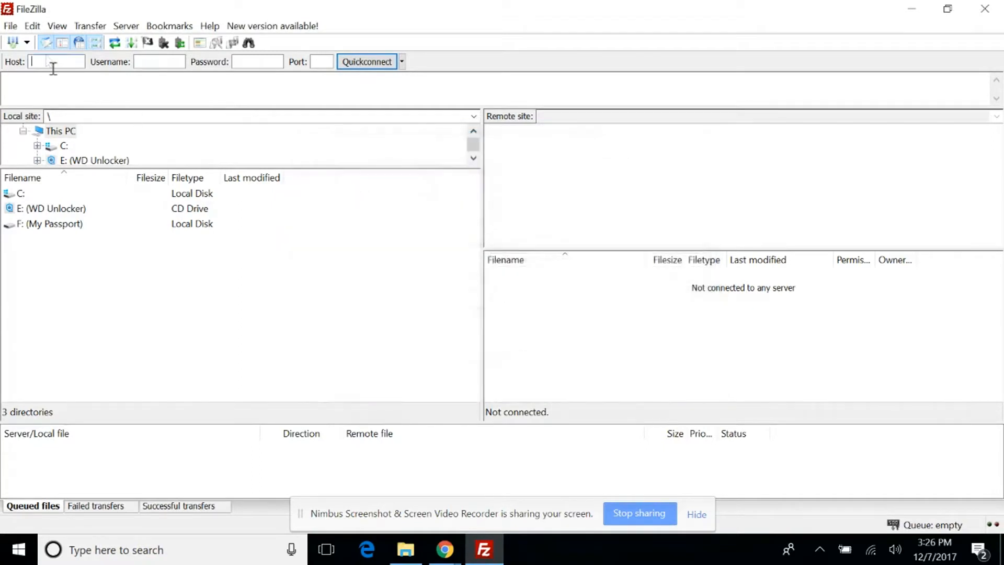
# Import the Site Manager entries from the demo account's XML configuration file on the Desktop.
pyautogui.click(32, 26)
pyautogui.moveTo(51, 29)
pyautogui.moveTo(17, 30)
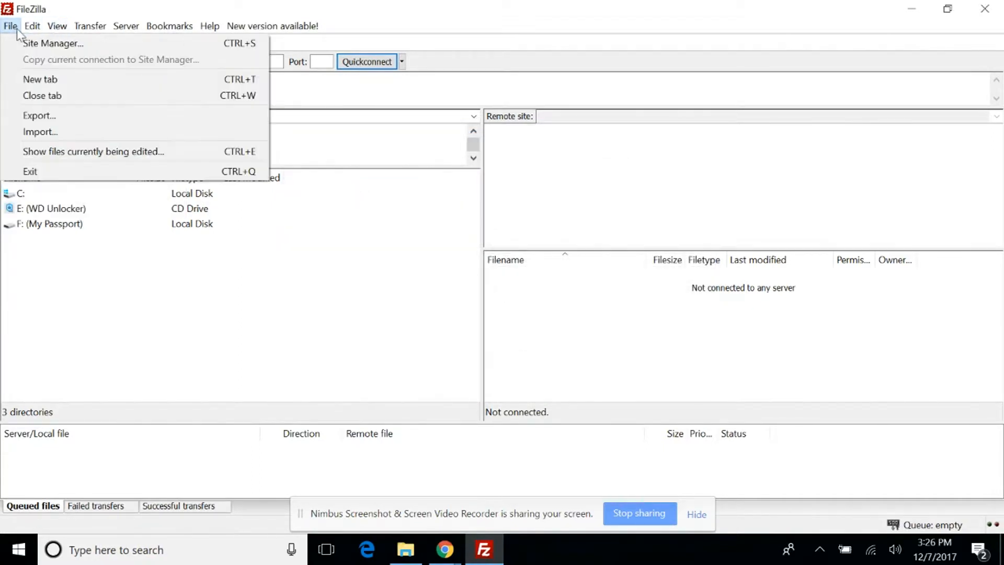
pyautogui.click(38, 133)
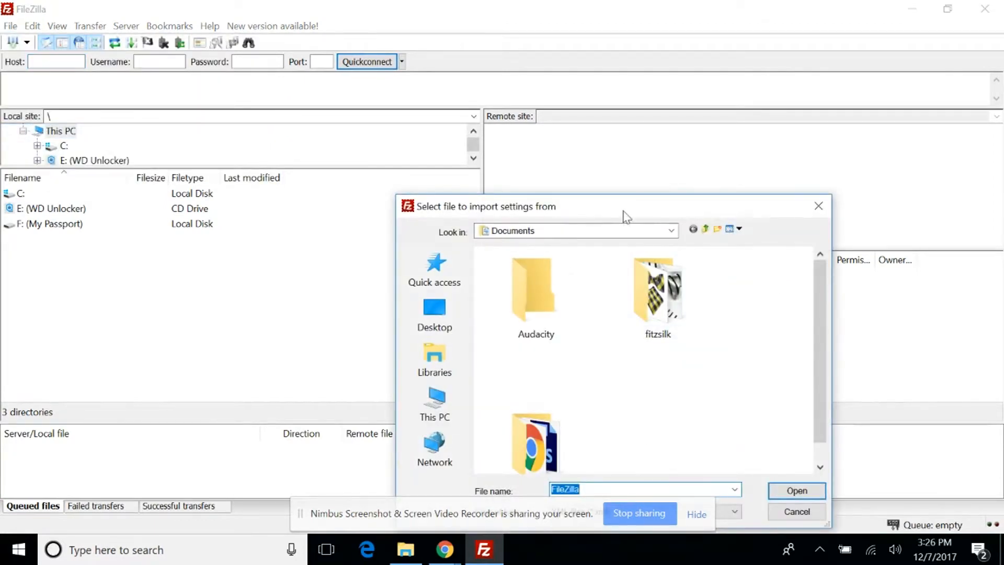
pyautogui.moveTo(626, 217); pyautogui.dragTo(594, 91)
pyautogui.click(387, 194)
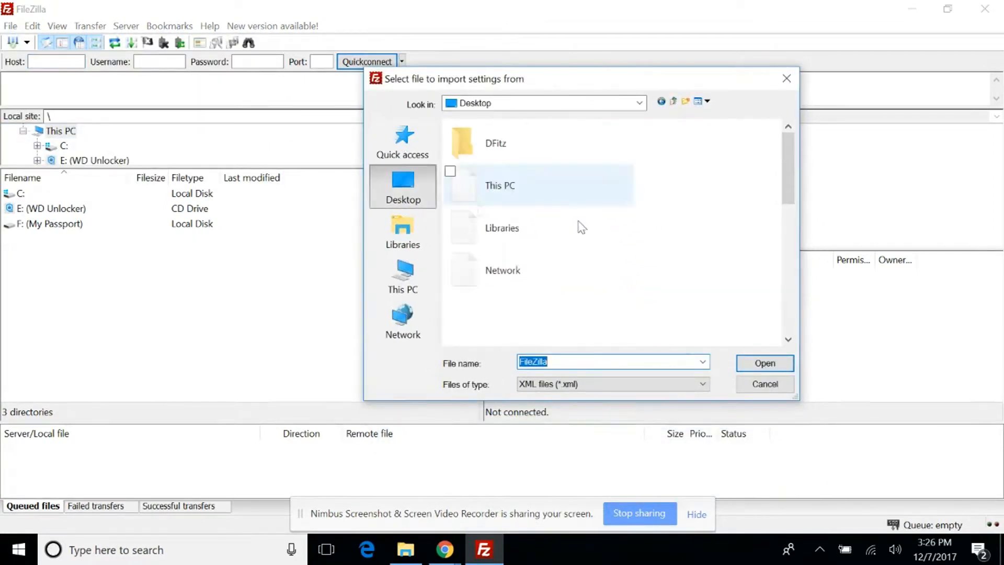
pyautogui.moveTo(776, 180); pyautogui.dragTo(777, 328)
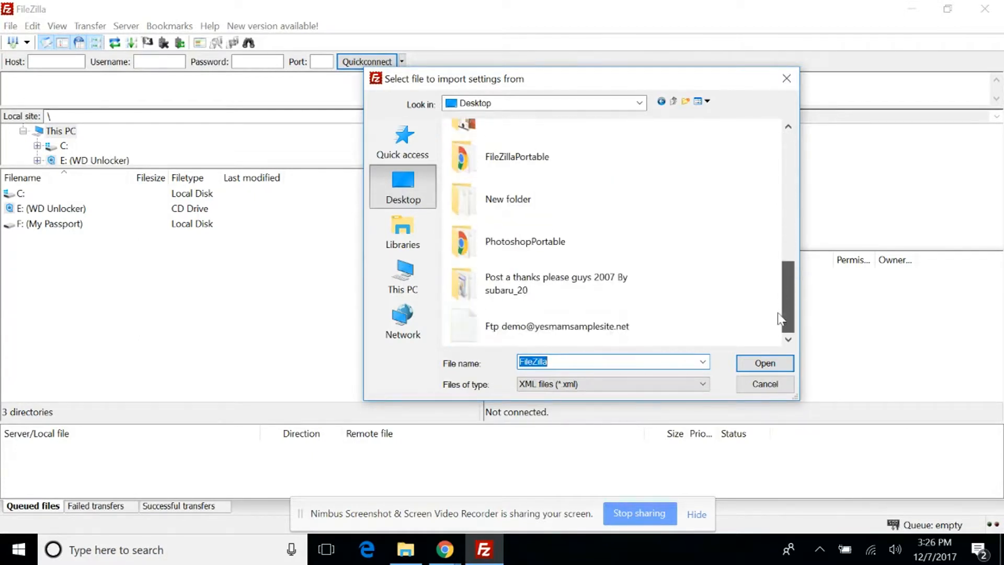
pyautogui.click(513, 324)
pyautogui.click(768, 367)
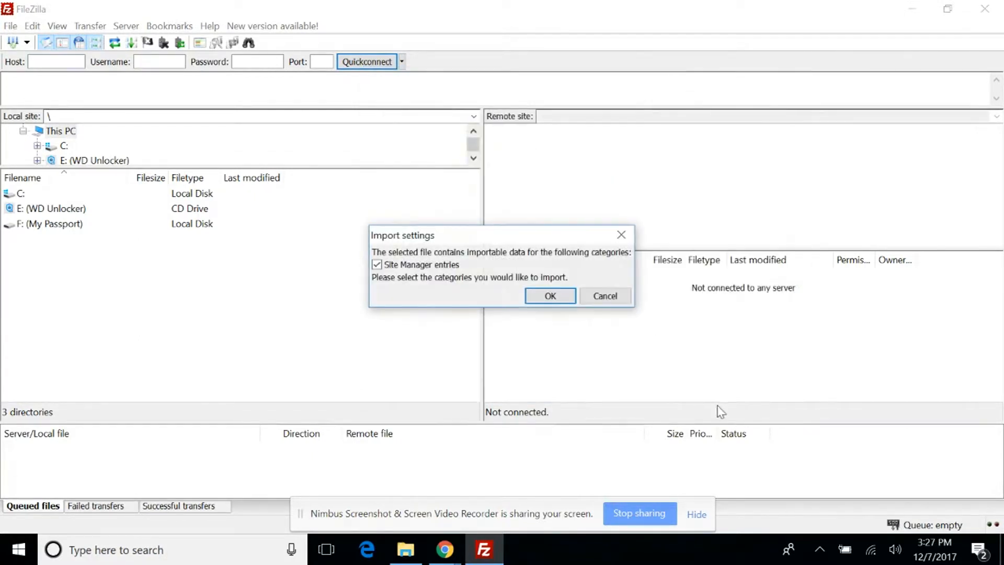
pyautogui.click(547, 298)
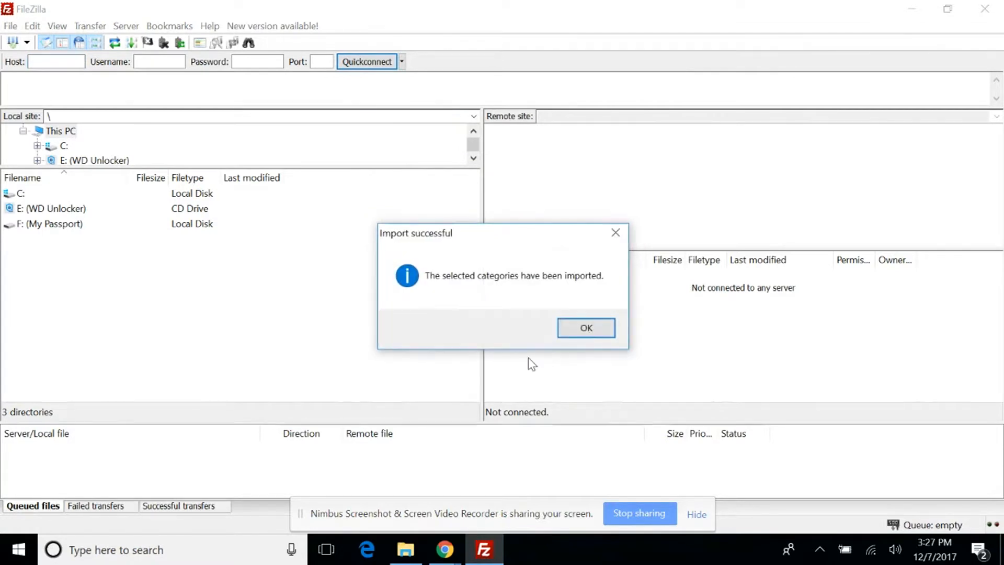
pyautogui.click(587, 328)
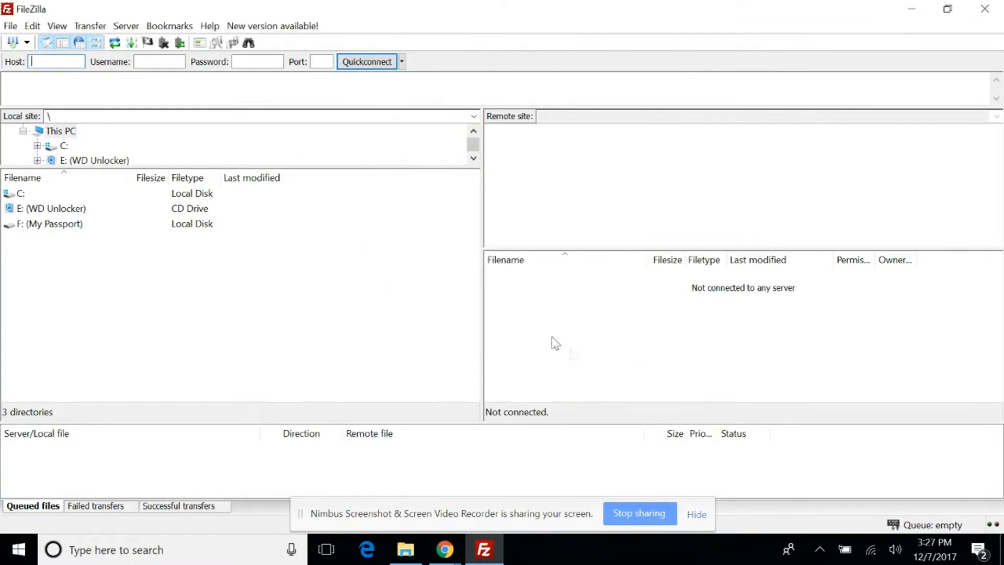
# Connect to the ftp.yesmamsamplesite.net entry in the Site Manager, entering the FTP account's password.
pyautogui.click(10, 26)
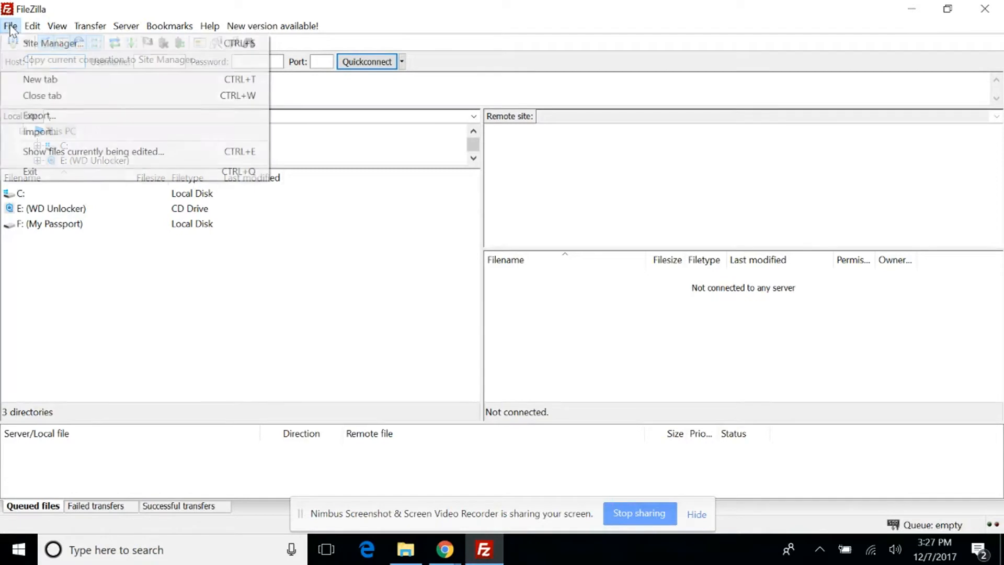
pyautogui.click(28, 43)
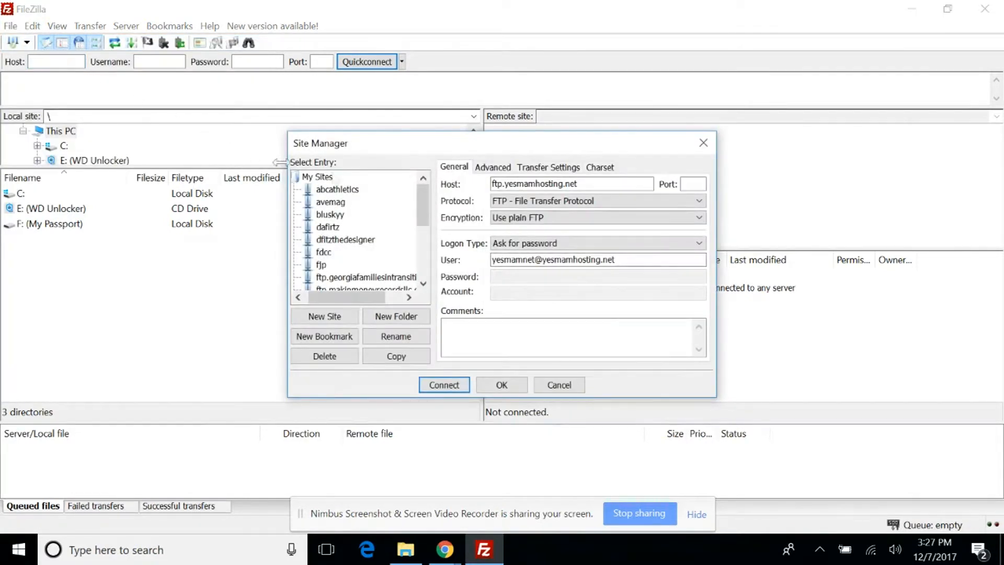
pyautogui.moveTo(424, 216); pyautogui.dragTo(427, 242)
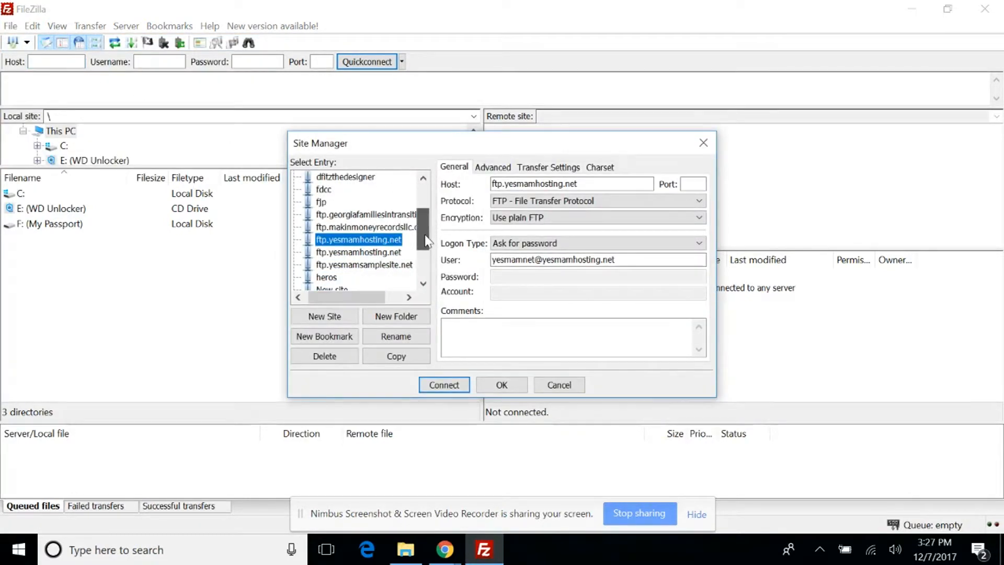
pyautogui.click(377, 265)
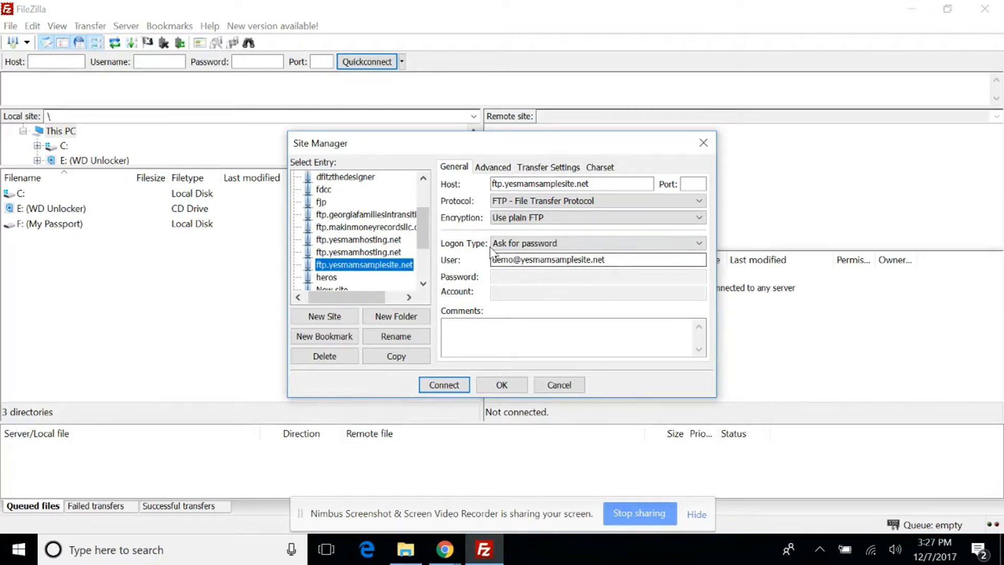
pyautogui.click(444, 386)
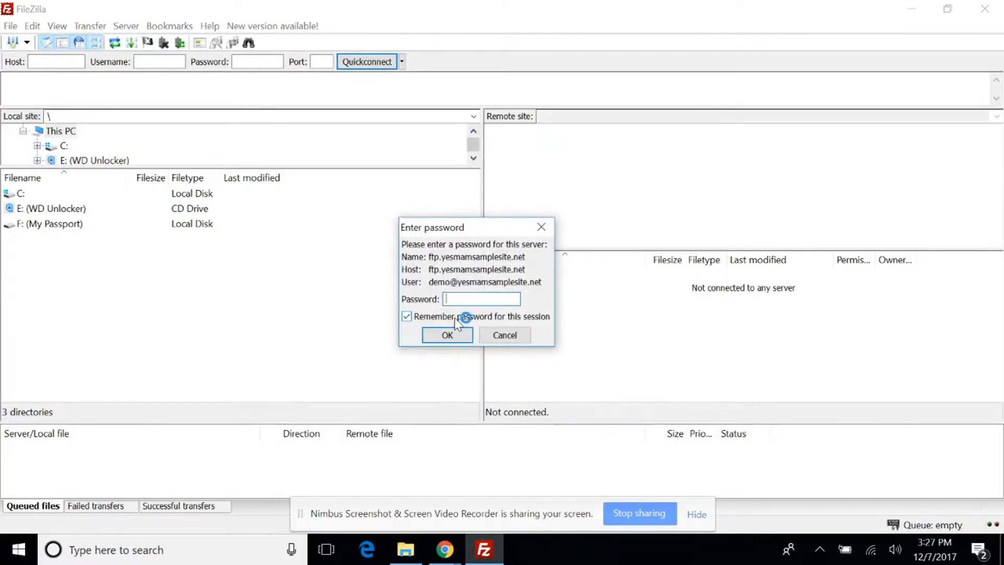
pyautogui.write('*')
pyautogui.press('Return')
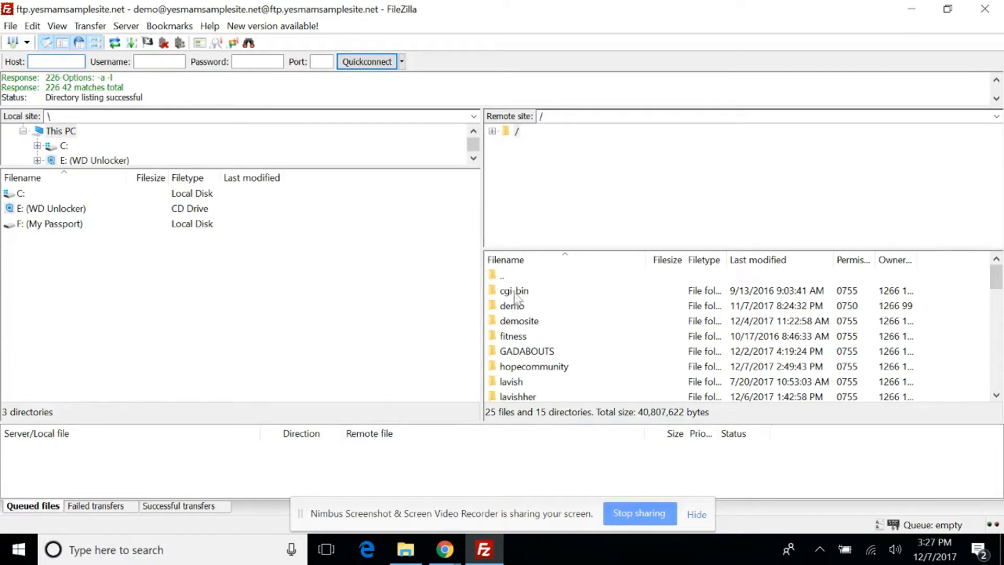
# Open the themes folder inside wp-content on the remote site.
pyautogui.scroll(-5, 515, 304)
pyautogui.scroll(2, 494, 346)
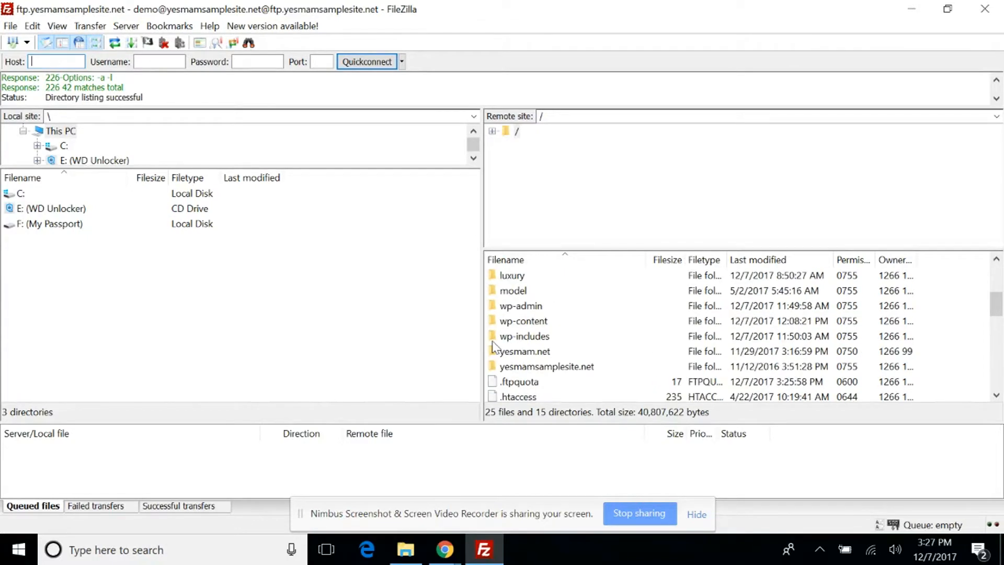
pyautogui.doubleClick(520, 324)
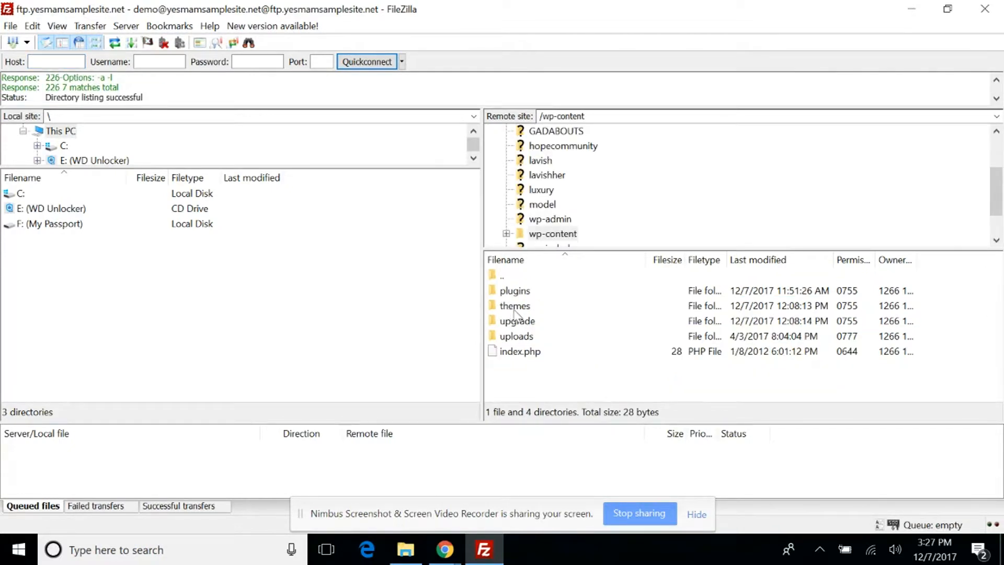
pyautogui.doubleClick(514, 308)
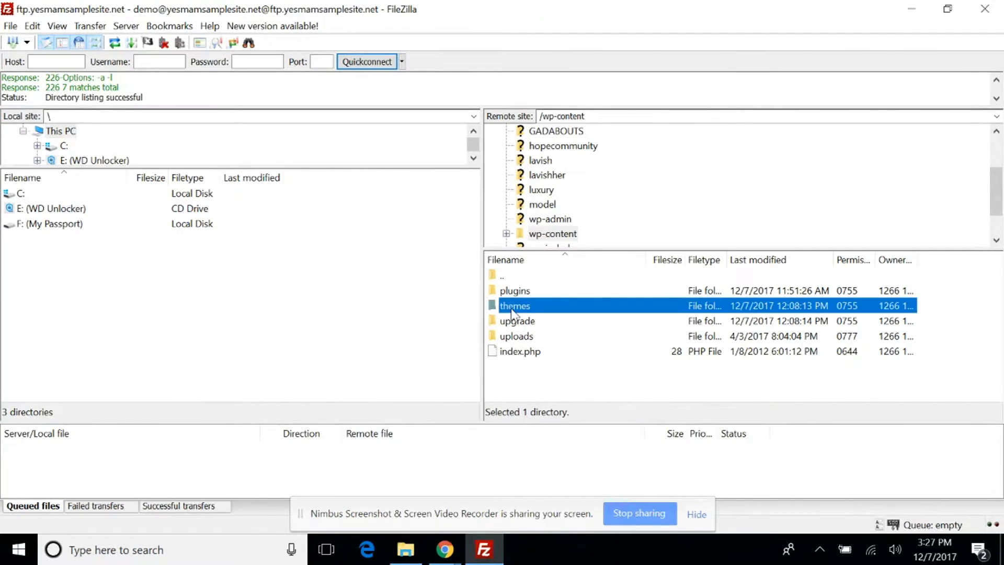
# Switch to File Explorer and open the My Passport (F:) drive to find the web files folder.
pyautogui.click(406, 550)
pyautogui.scroll(-3, 515, 369)
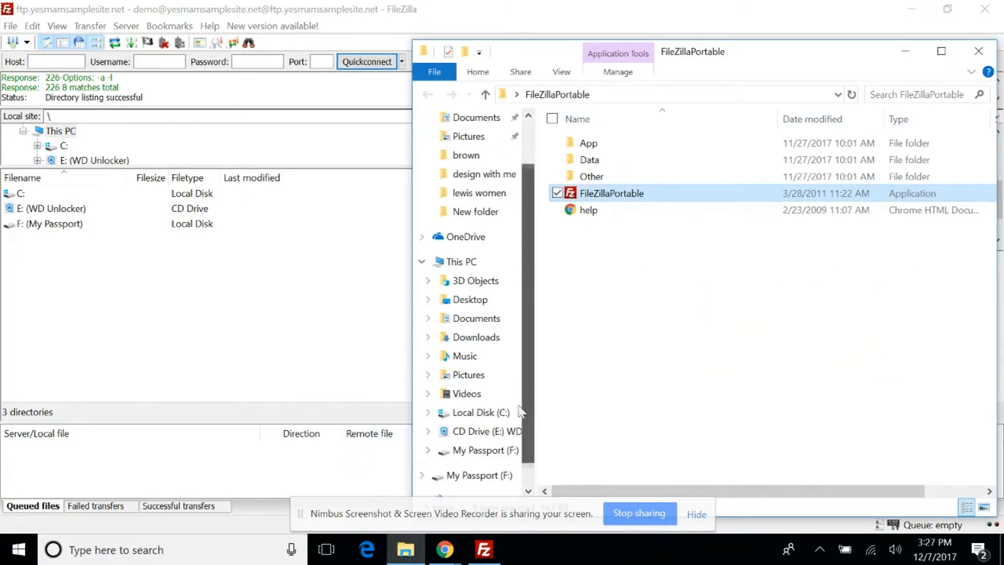
pyautogui.click(484, 433)
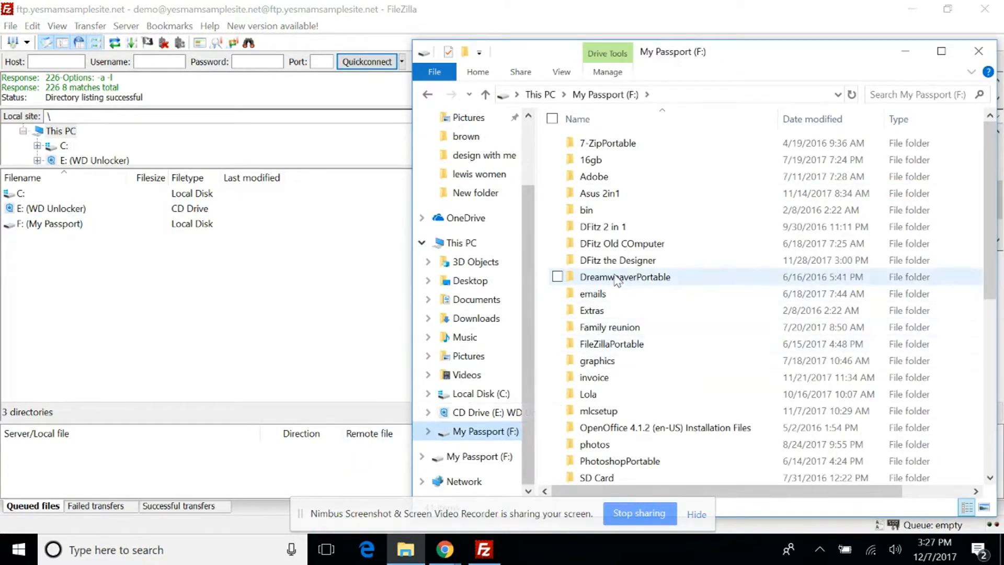
pyautogui.scroll(-2, 633, 277)
pyautogui.scroll(-2, 634, 282)
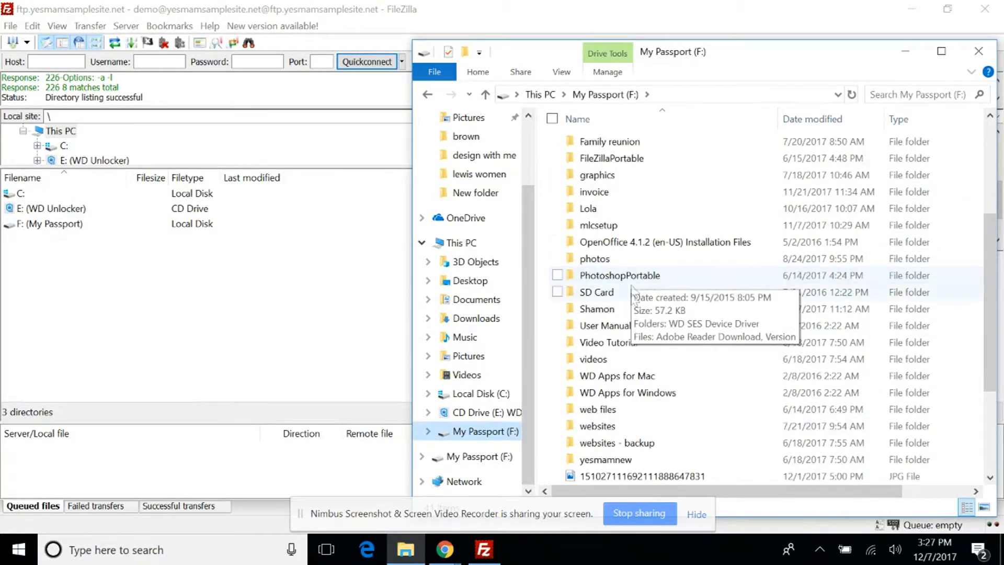
pyautogui.click(602, 412)
pyautogui.doubleClick(601, 412)
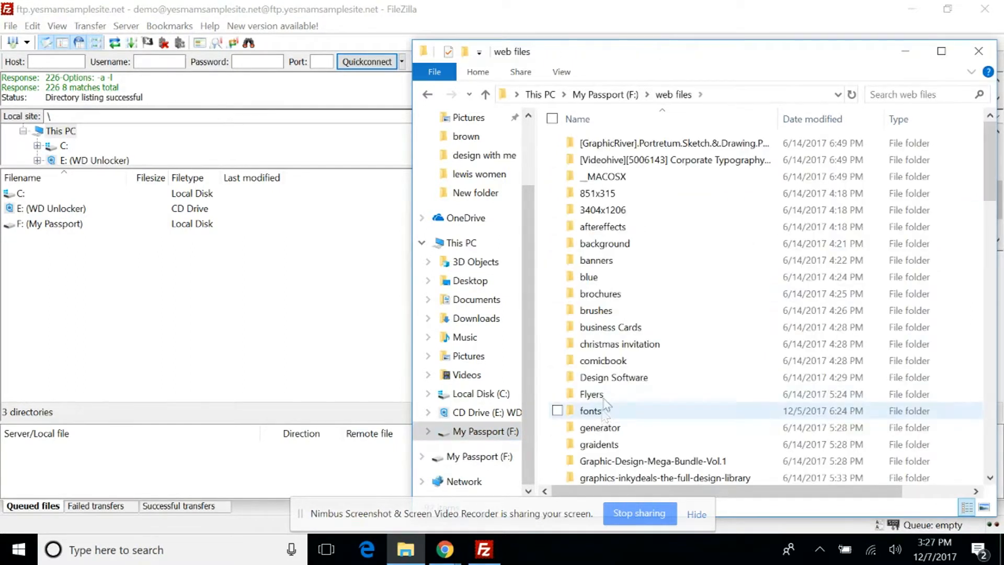
pyautogui.scroll(-3, 615, 269)
pyautogui.scroll(-2, 615, 324)
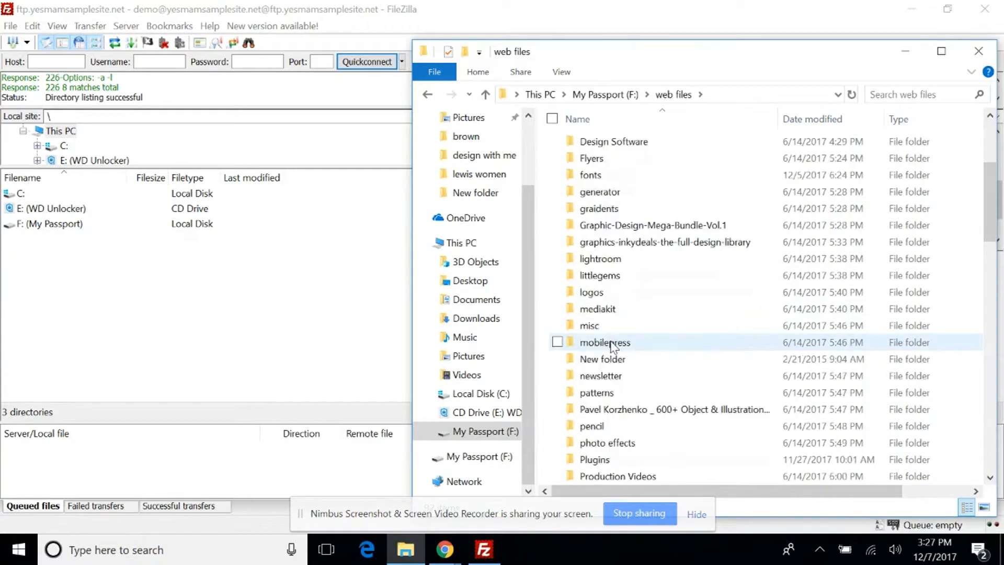
pyautogui.scroll(-7, 613, 346)
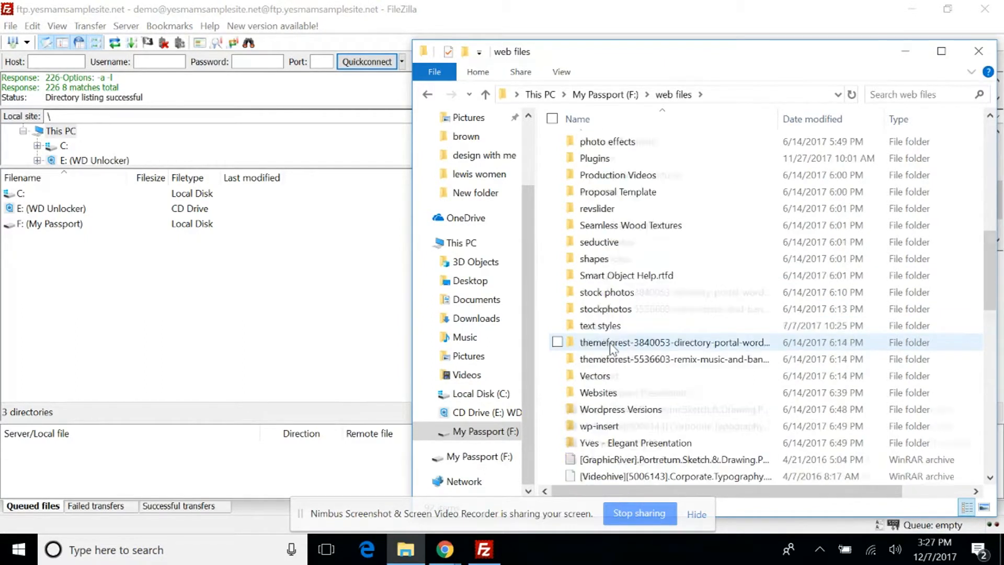
pyautogui.doubleClick(598, 343)
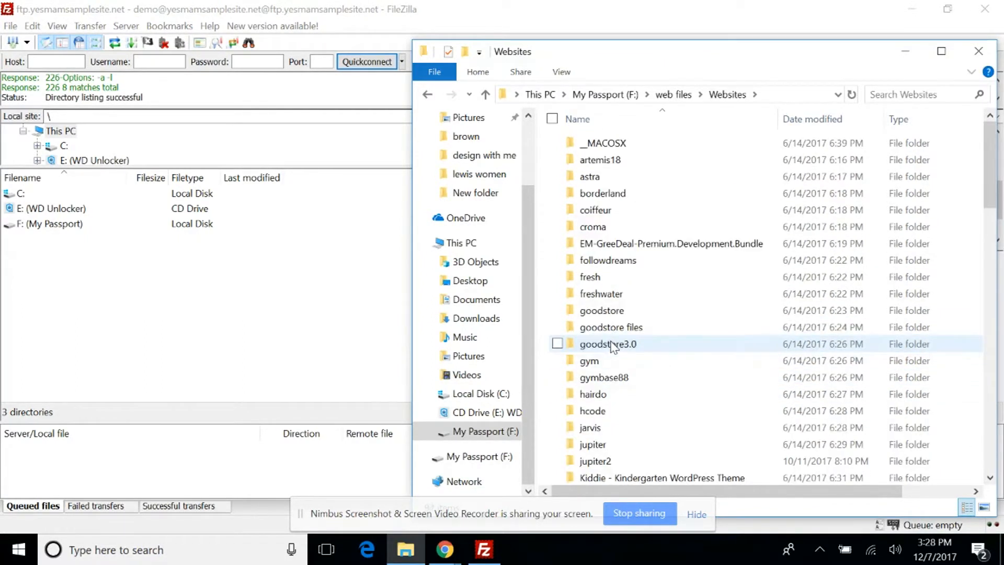
pyautogui.doubleClick(608, 160)
pyautogui.doubleClick(611, 147)
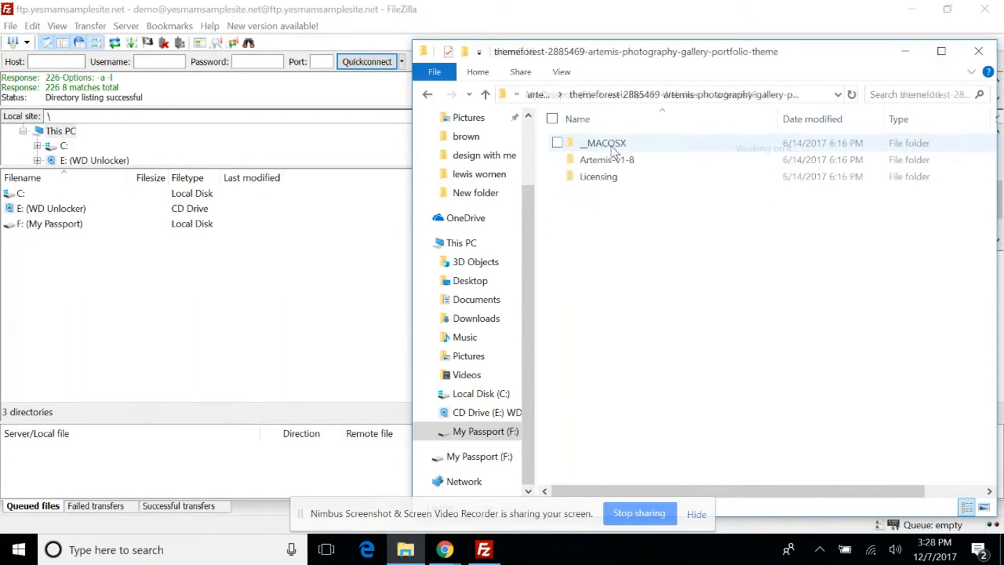
pyautogui.click(538, 96)
pyautogui.click(538, 96)
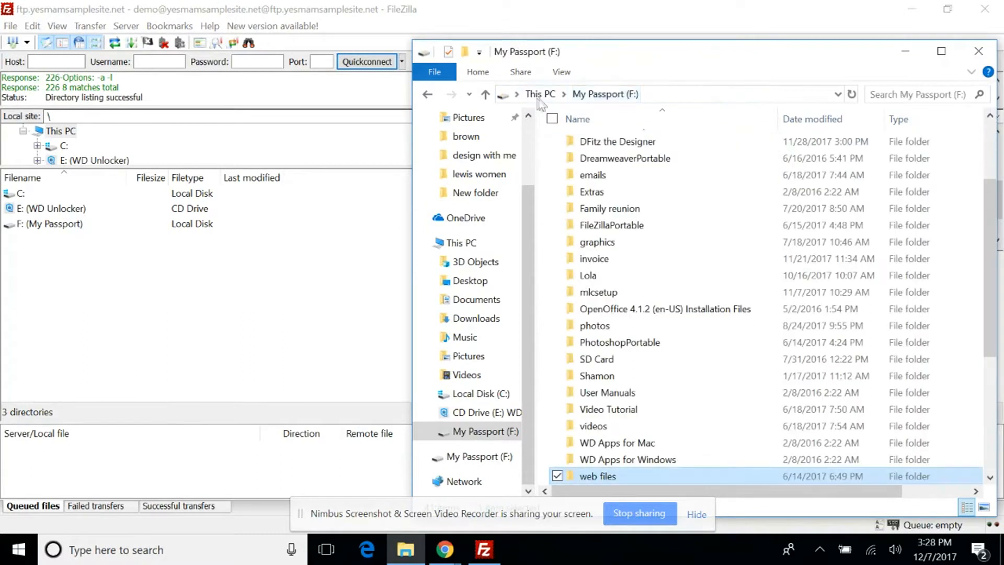
# Open the croma theme's Theme folder, located under web files and Websites on the My Passport drive.
pyautogui.doubleClick(601, 478)
pyautogui.scroll(-5, 607, 460)
pyautogui.scroll(-7, 608, 454)
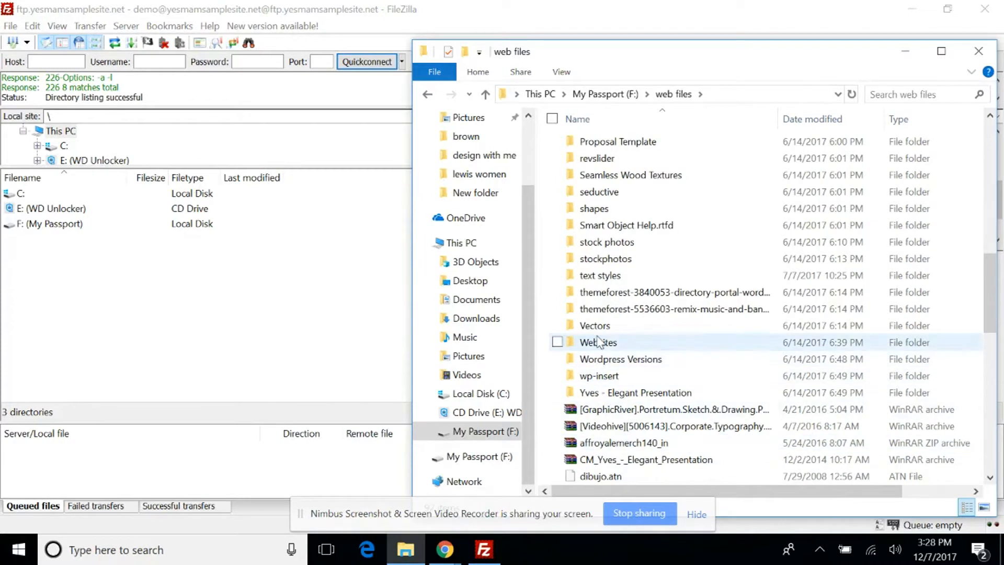
pyautogui.doubleClick(598, 342)
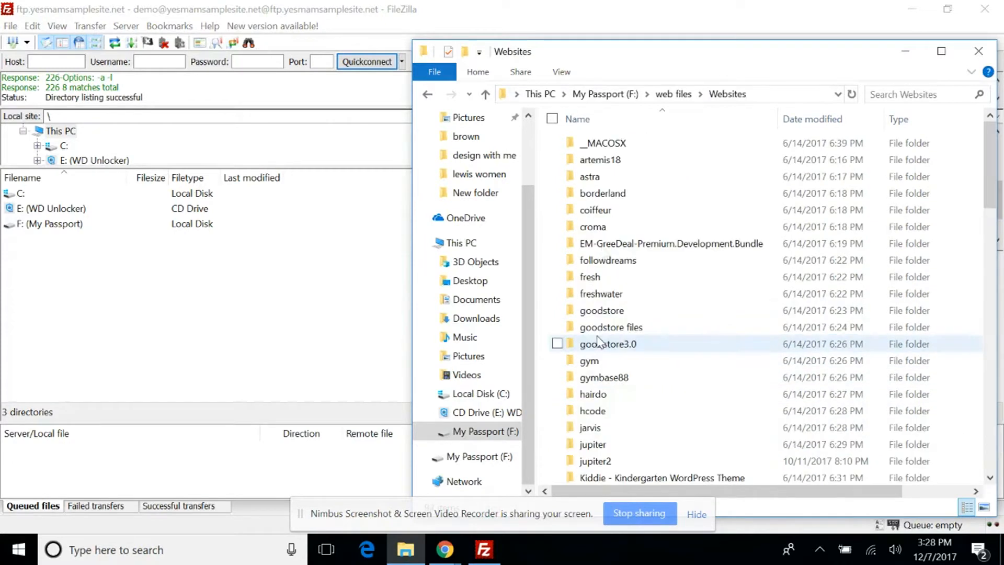
pyautogui.doubleClick(604, 230)
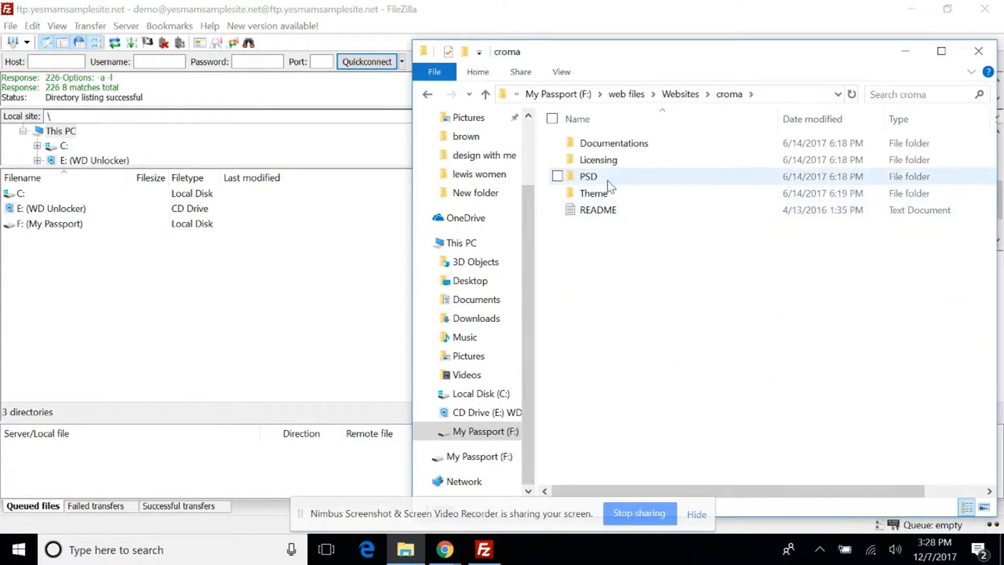
pyautogui.doubleClick(607, 194)
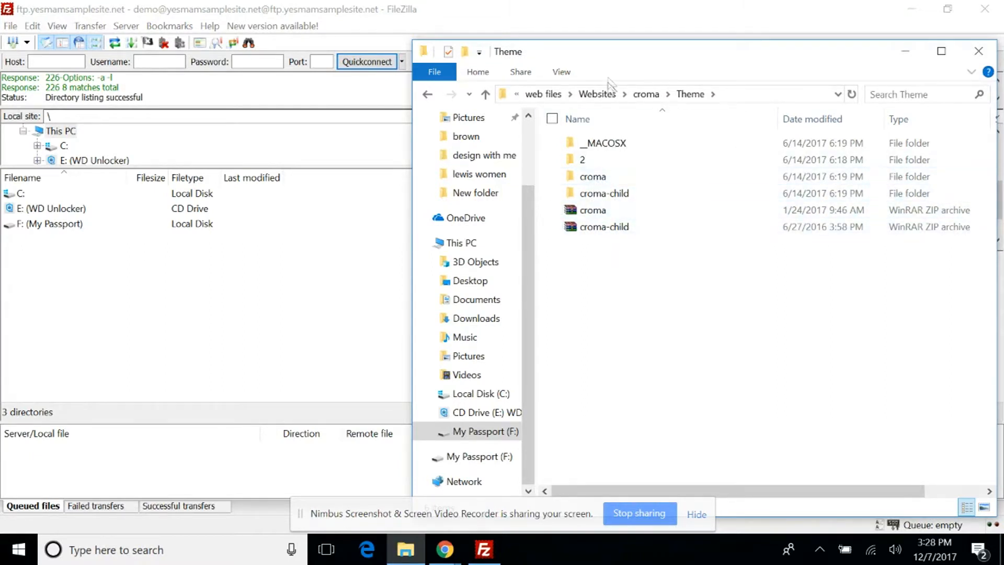
# Upload the unzipped croma folder from File Explorer to the remote /wp-content/themes directory in FileZilla, and minimize File Explorer.
pyautogui.moveTo(622, 60); pyautogui.dragTo(167, 65)
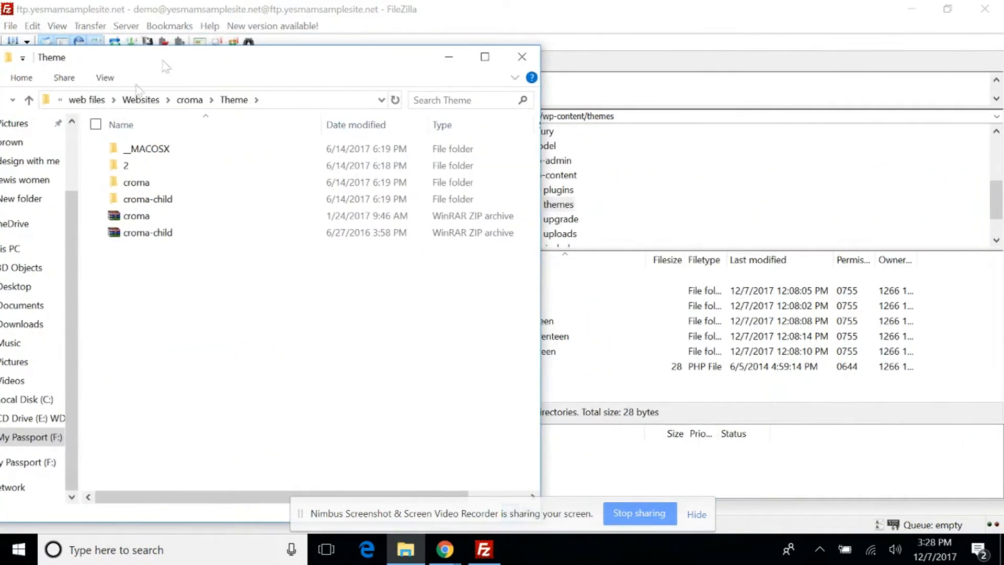
pyautogui.moveTo(131, 183); pyautogui.dragTo(576, 403)
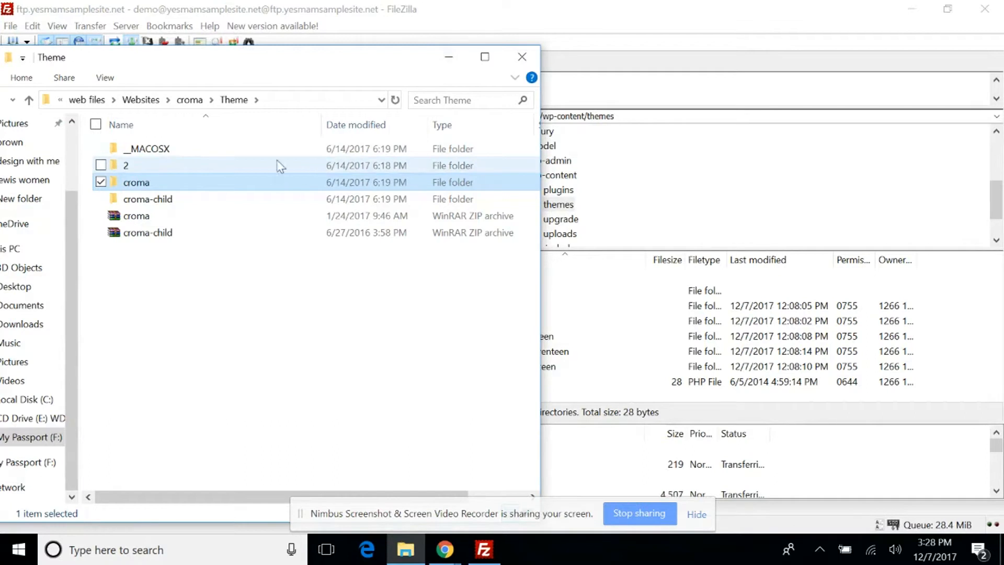
pyautogui.click(448, 58)
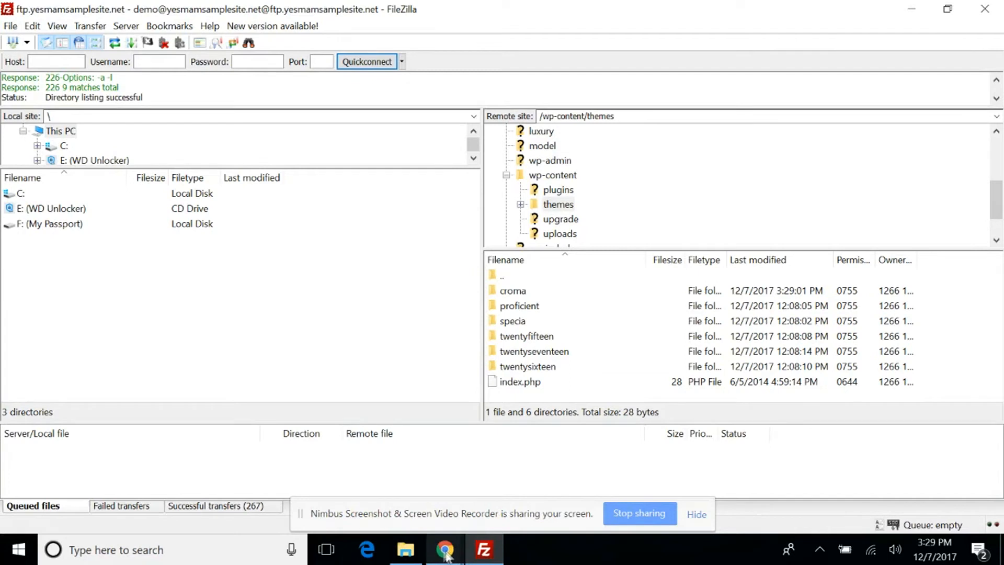
# Switch to Chrome and bring up the WordPress dashboard of the sample site.
pyautogui.moveTo(446, 554)
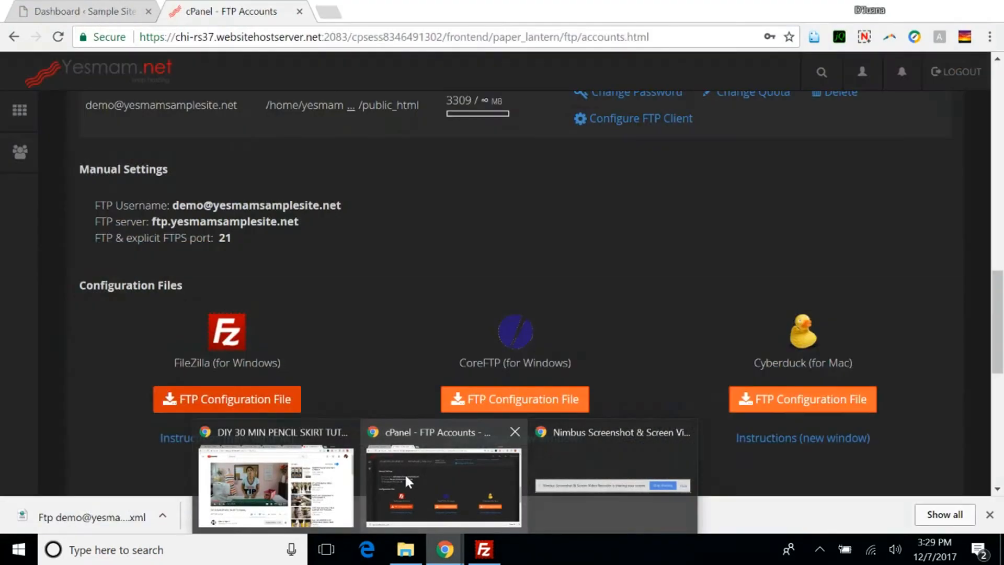
pyautogui.click(406, 477)
pyautogui.click(118, 15)
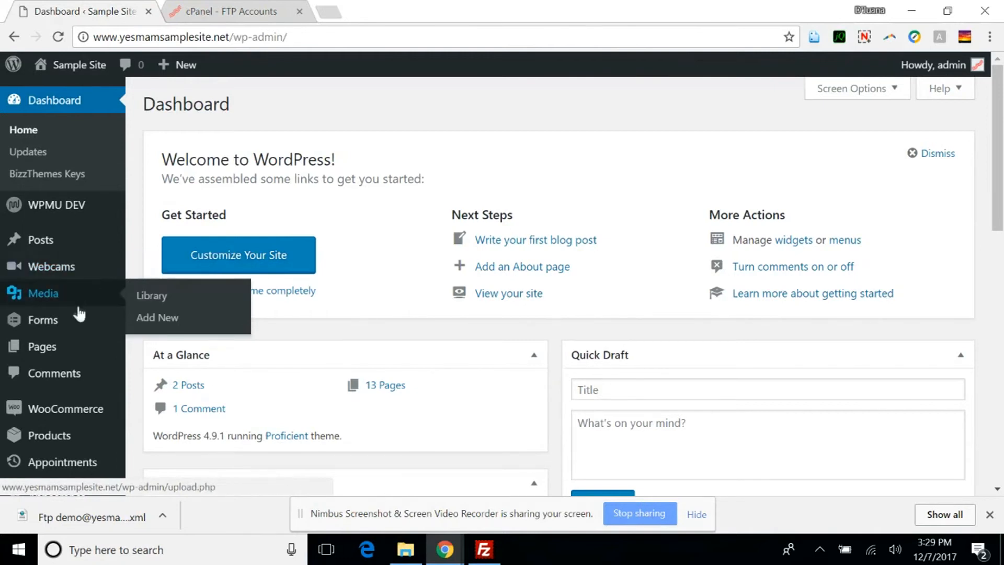
# Open the site's installed themes and activate the Croma theme.
pyautogui.scroll(-2, 76, 358)
pyautogui.scroll(-2, 77, 356)
pyautogui.moveTo(80, 343)
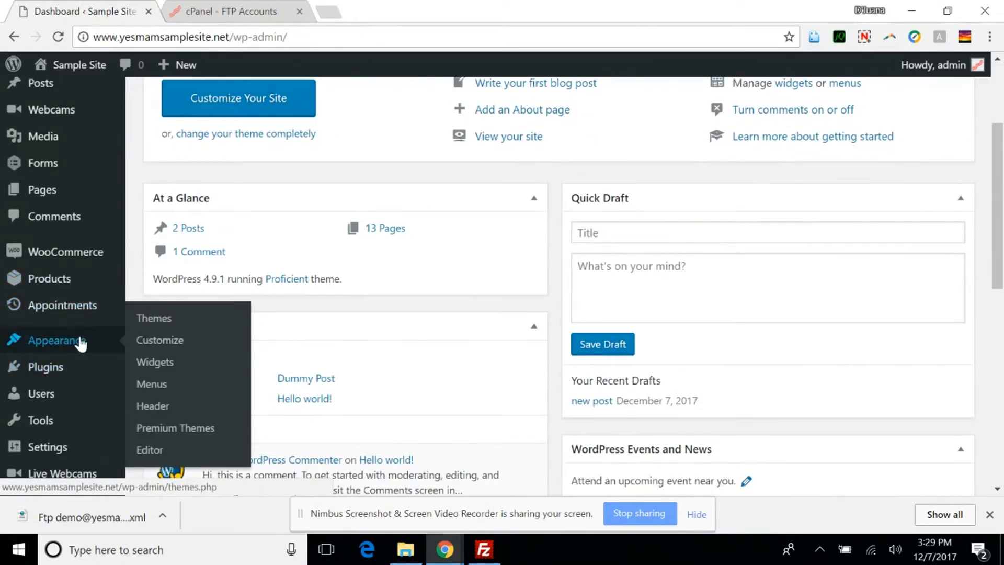
pyautogui.click(154, 319)
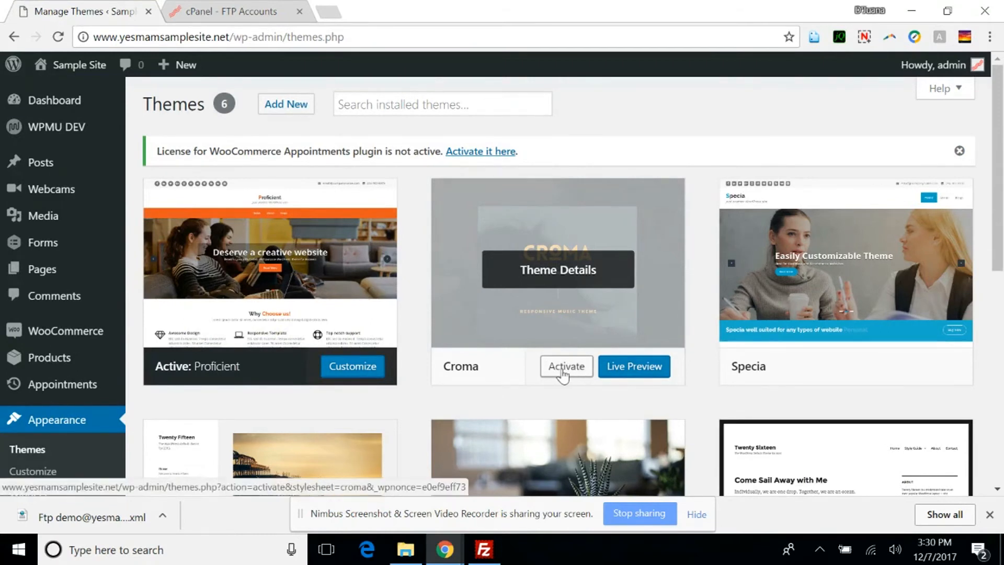
pyautogui.click(563, 370)
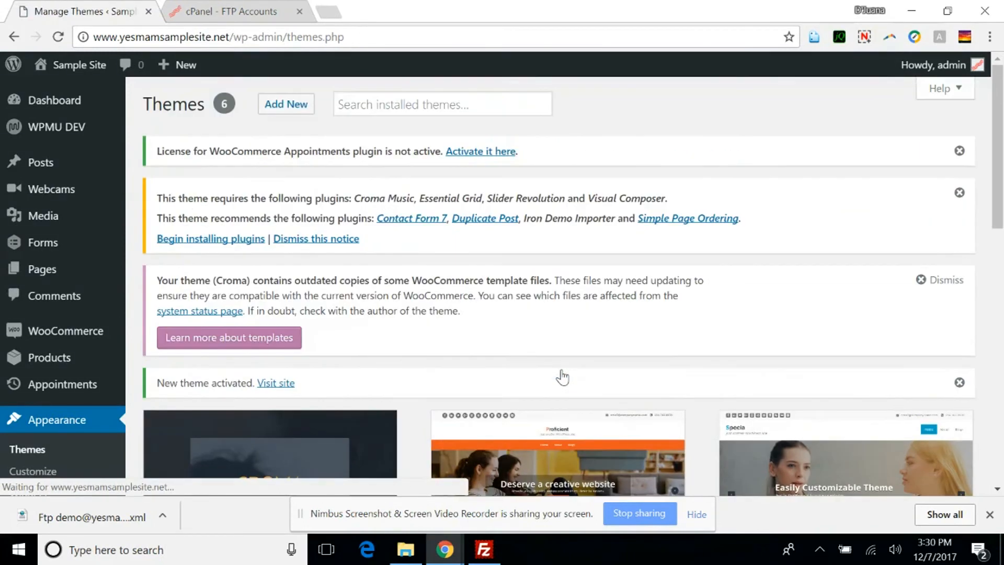
pyautogui.scroll(-5, 558, 368)
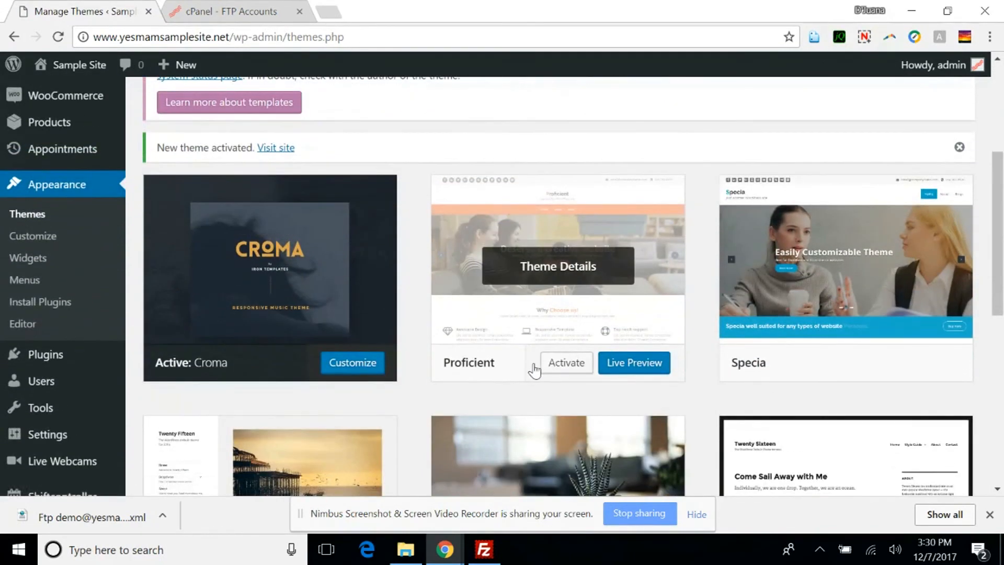
pyautogui.click(864, 37)
pyautogui.click(811, 147)
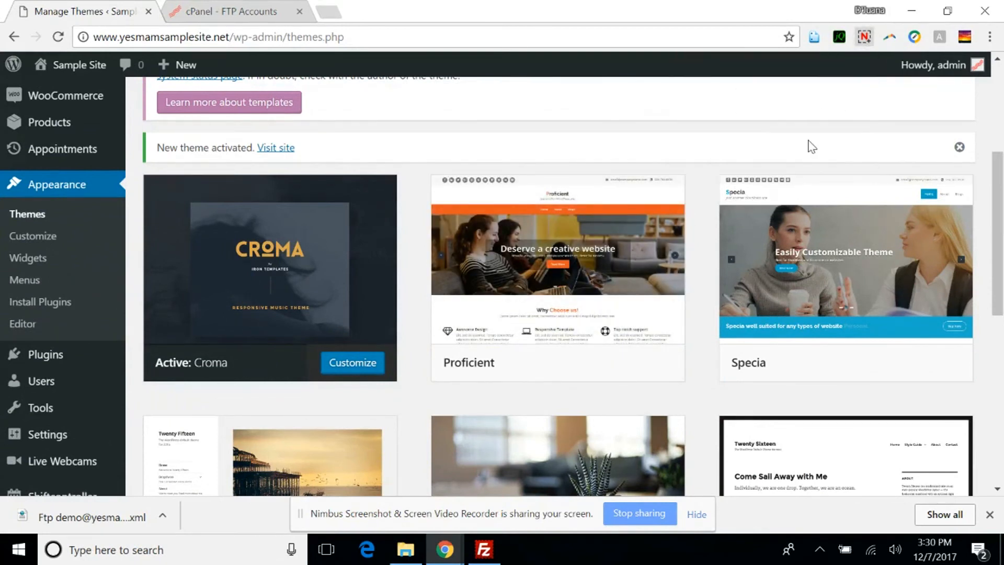